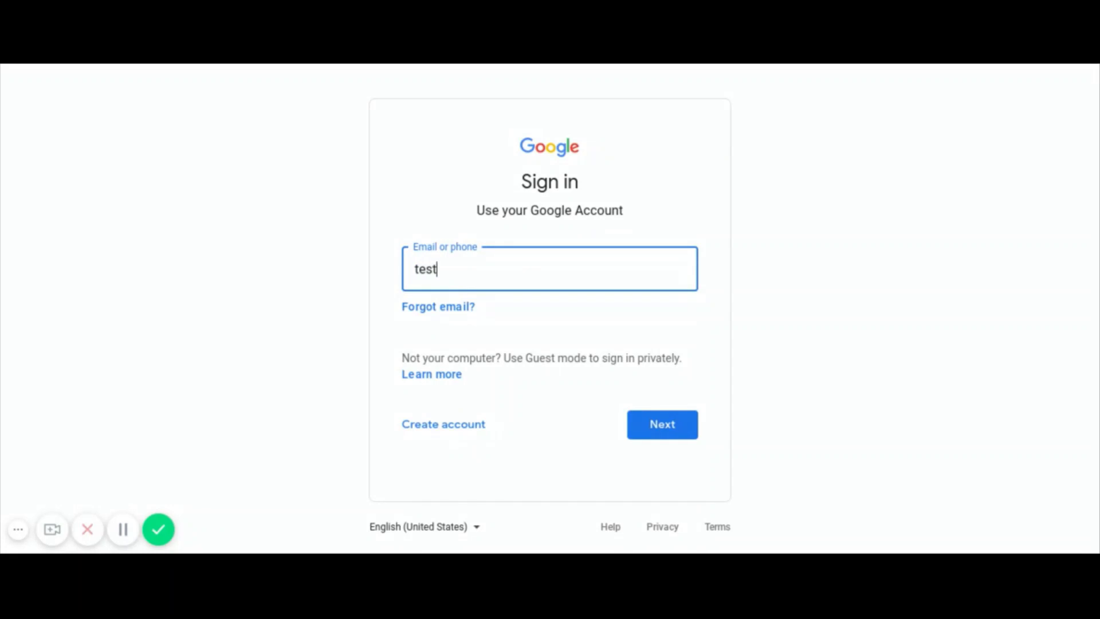
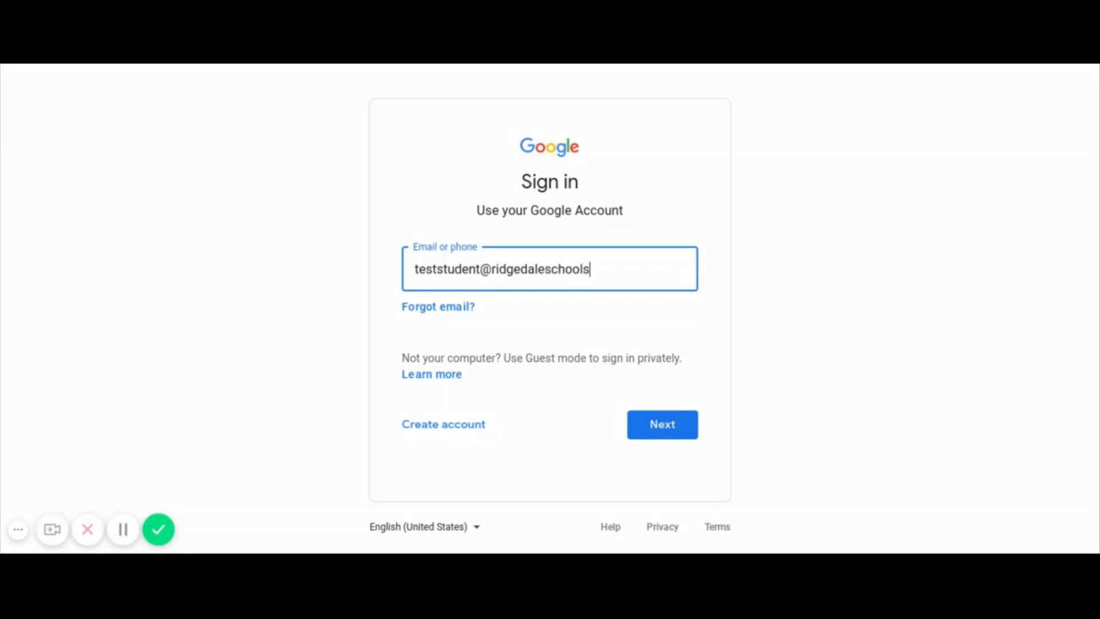
- Sign in to Google with the student's school email address and account password
{"action": "key", "text": "Return"}
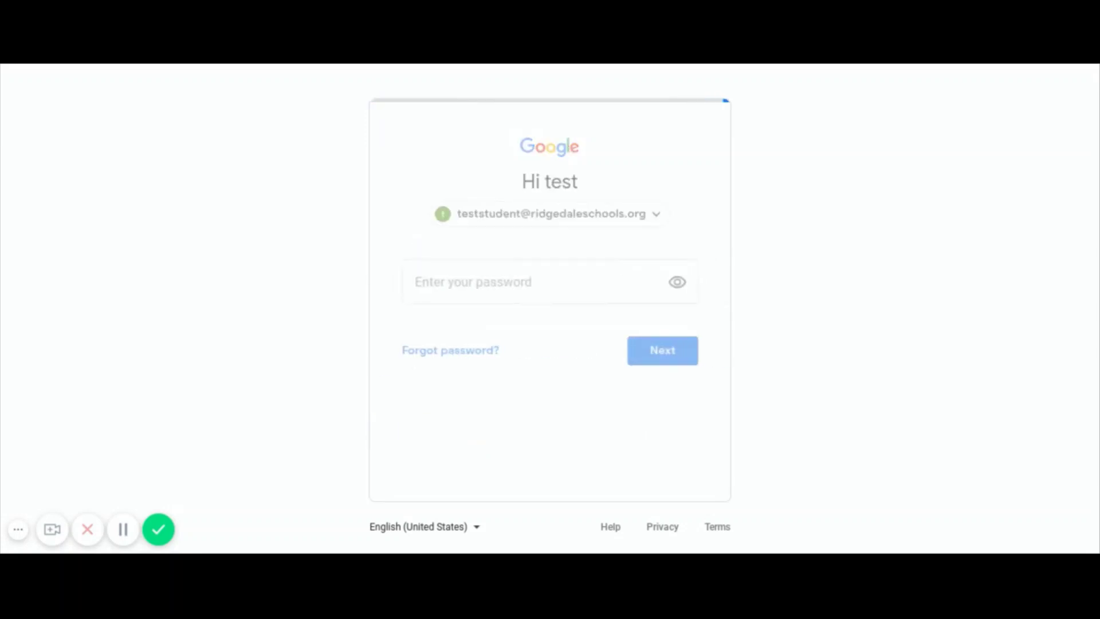
{"action": "type", "text": "•••••••••••"}
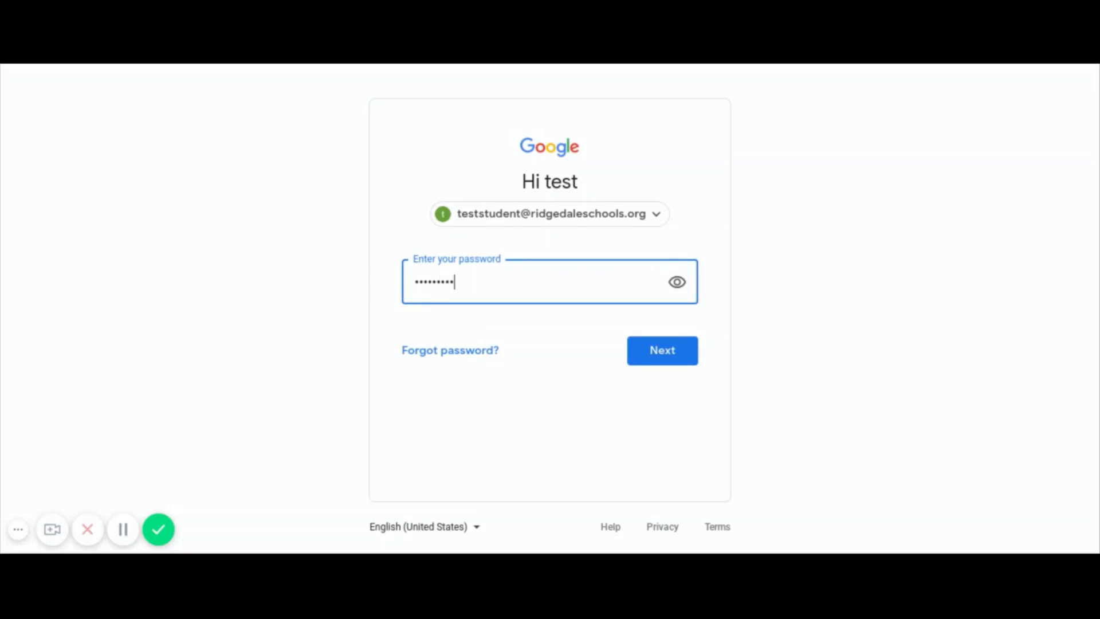
{"action": "key", "text": "Return"}
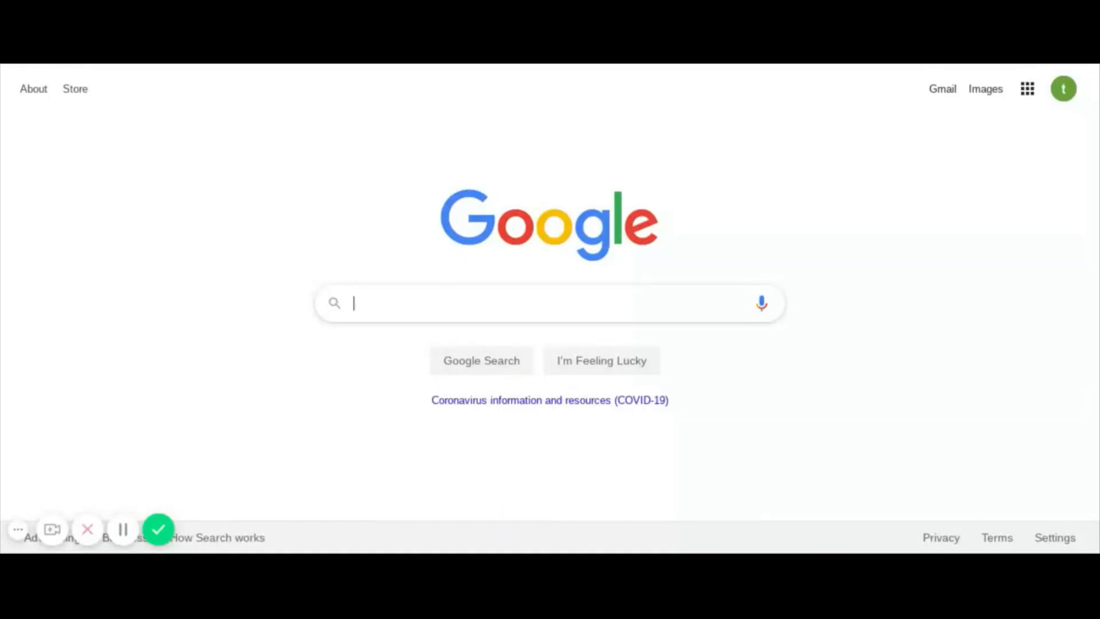
- Launch Classroom from the Google apps launcher
{"action": "left_click", "coordinate": [1026, 96]}
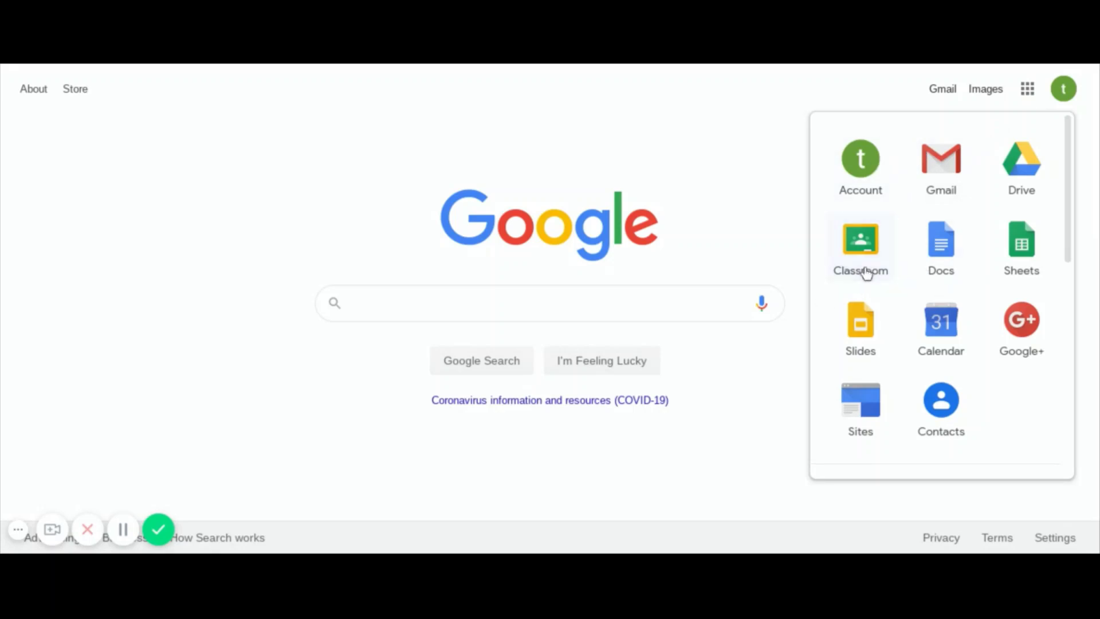
{"action": "left_click", "coordinate": [861, 246]}
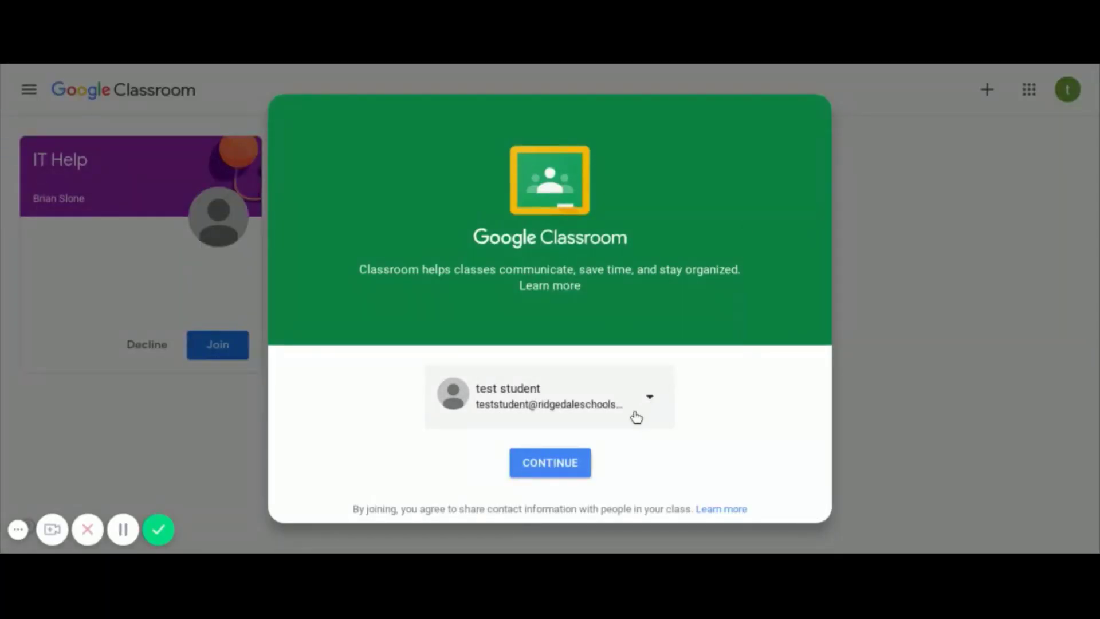
- Continue with the student's account and pick the I'm a student role
{"action": "left_click", "coordinate": [568, 470]}
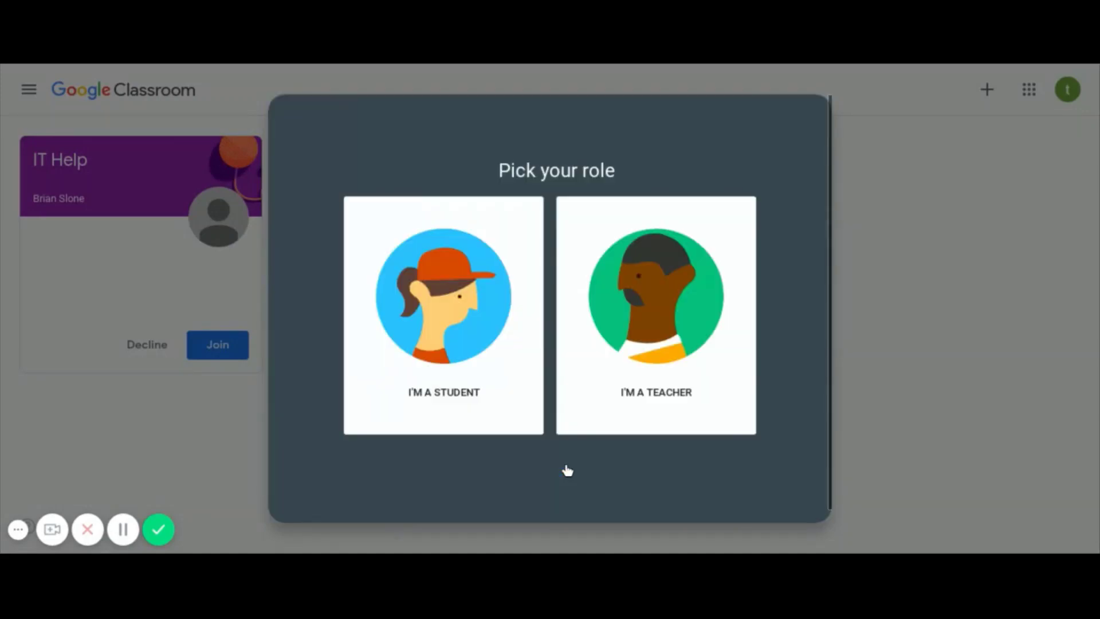
{"action": "left_click", "coordinate": [497, 391]}
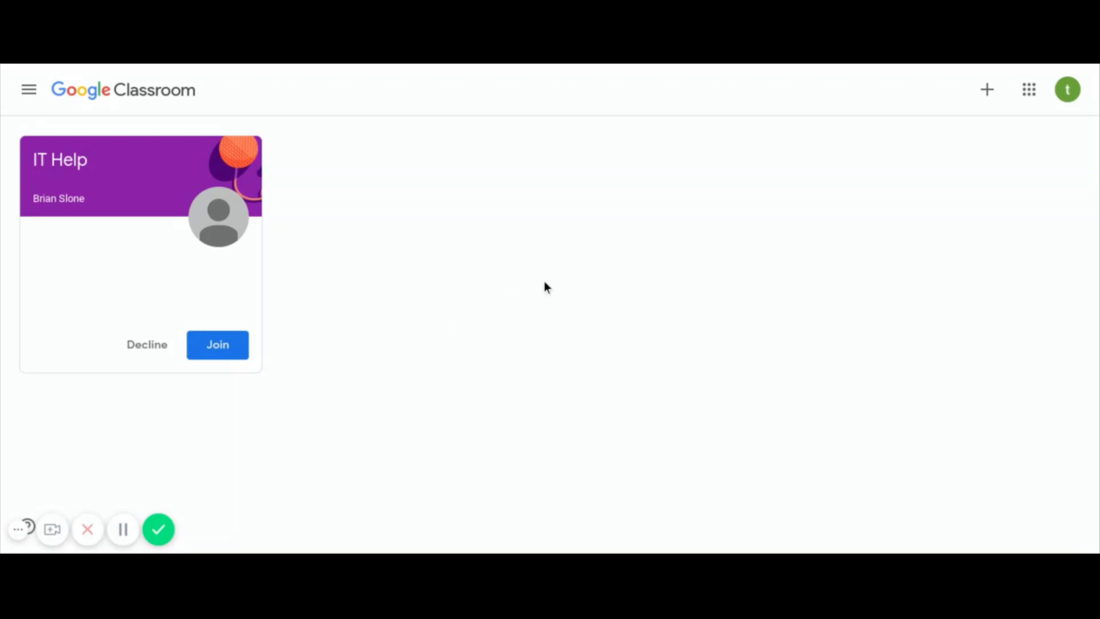
- Cancel the Join class by code option and accept the IT Help class invitation instead
{"action": "left_click", "coordinate": [990, 97]}
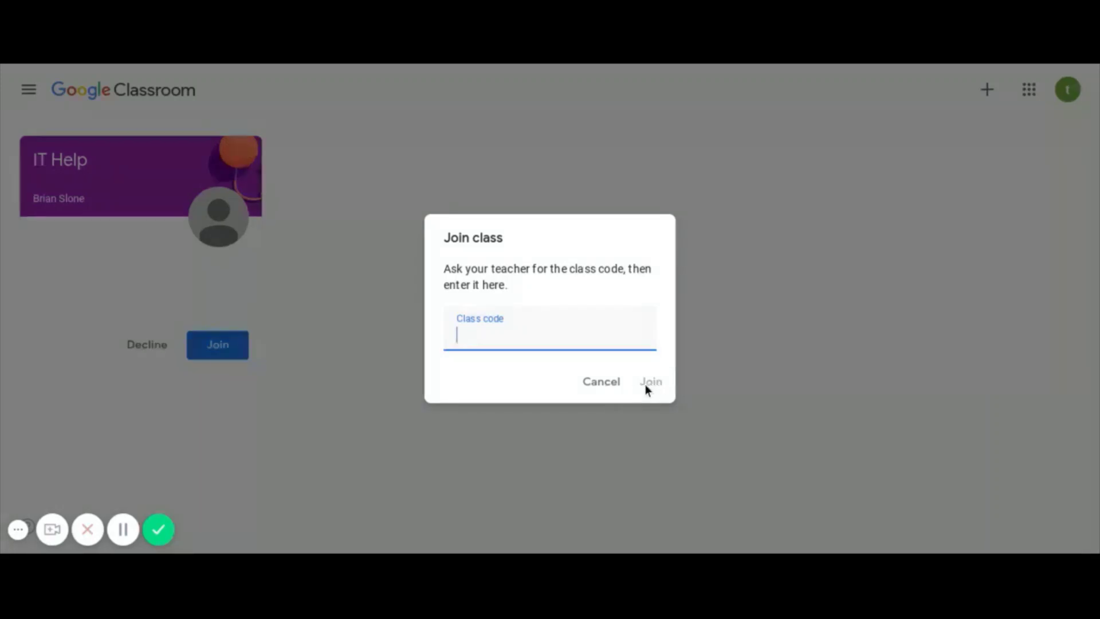
{"action": "left_click", "coordinate": [599, 384]}
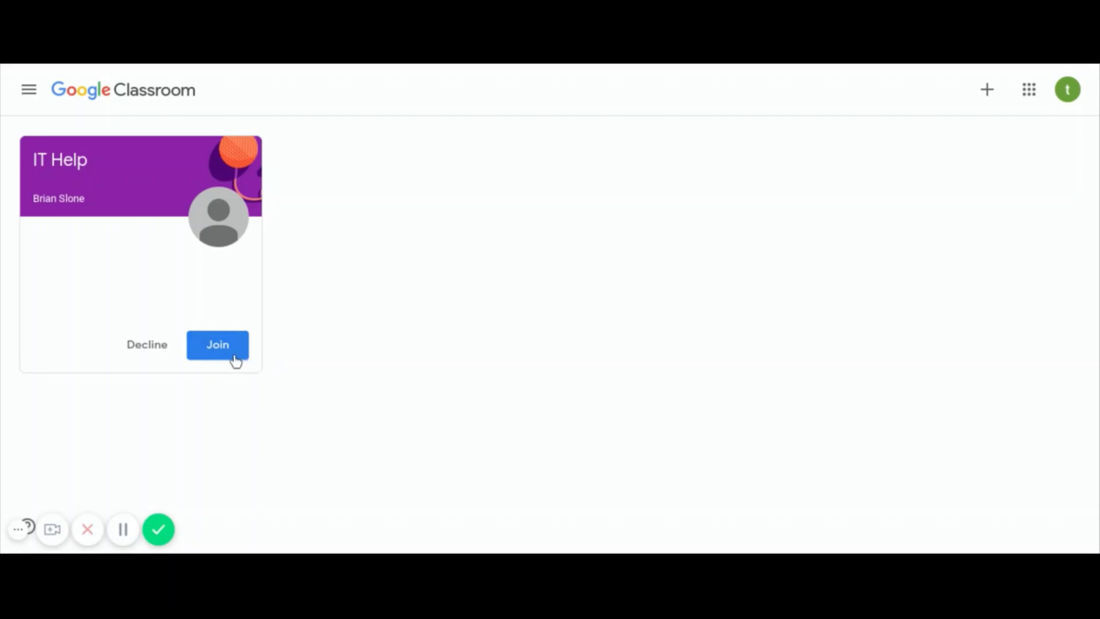
{"action": "left_click", "coordinate": [233, 357]}
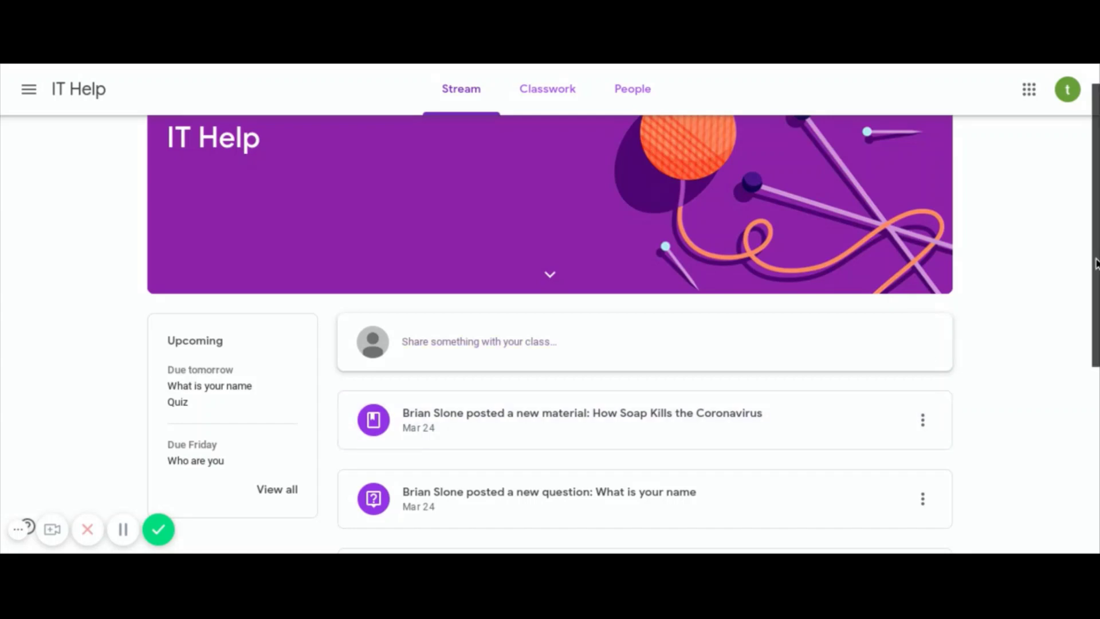
- Share 'I got in!' as a new post on the IT Help Stream
{"action": "scroll", "coordinate": [1096, 264], "scroll_direction": "down", "scroll_amount": 5}
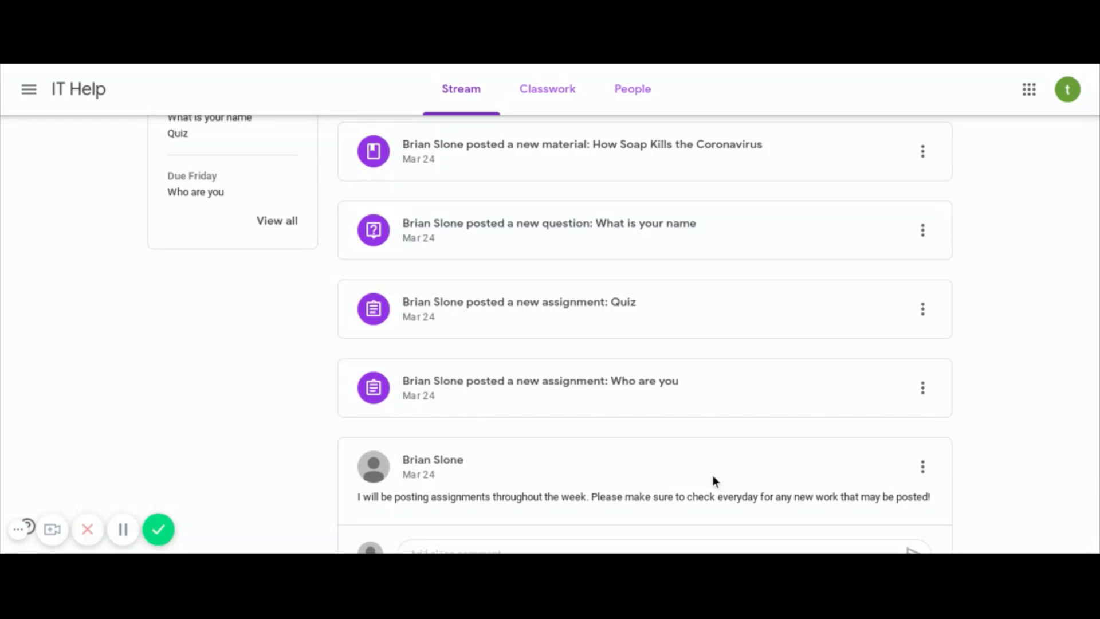
{"action": "scroll", "coordinate": [692, 460], "scroll_direction": "up", "scroll_amount": 3}
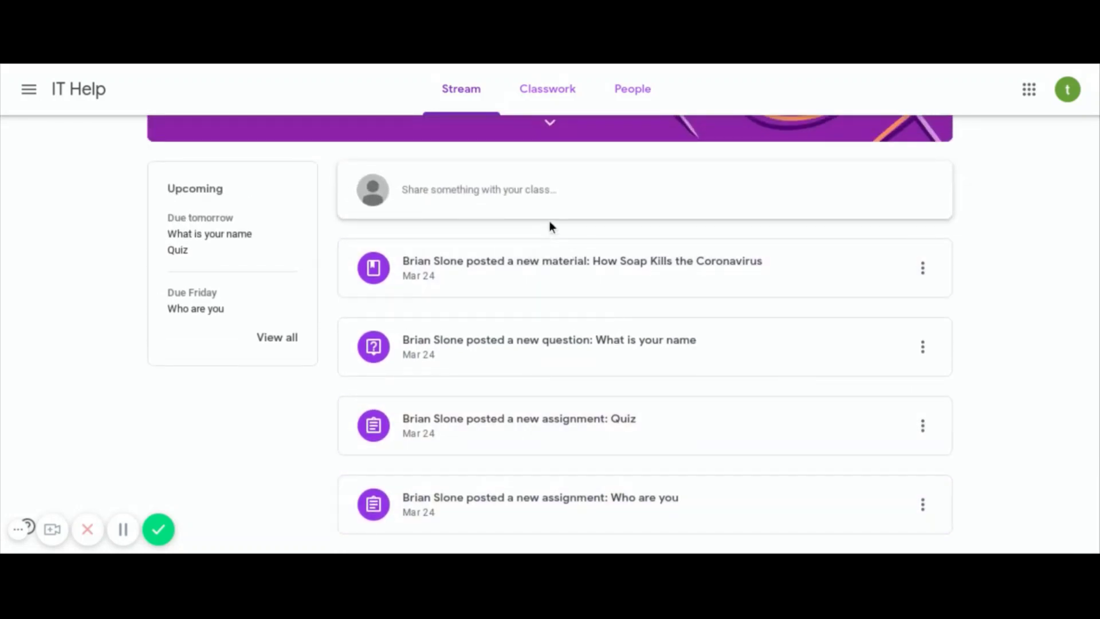
{"action": "left_click", "coordinate": [592, 193]}
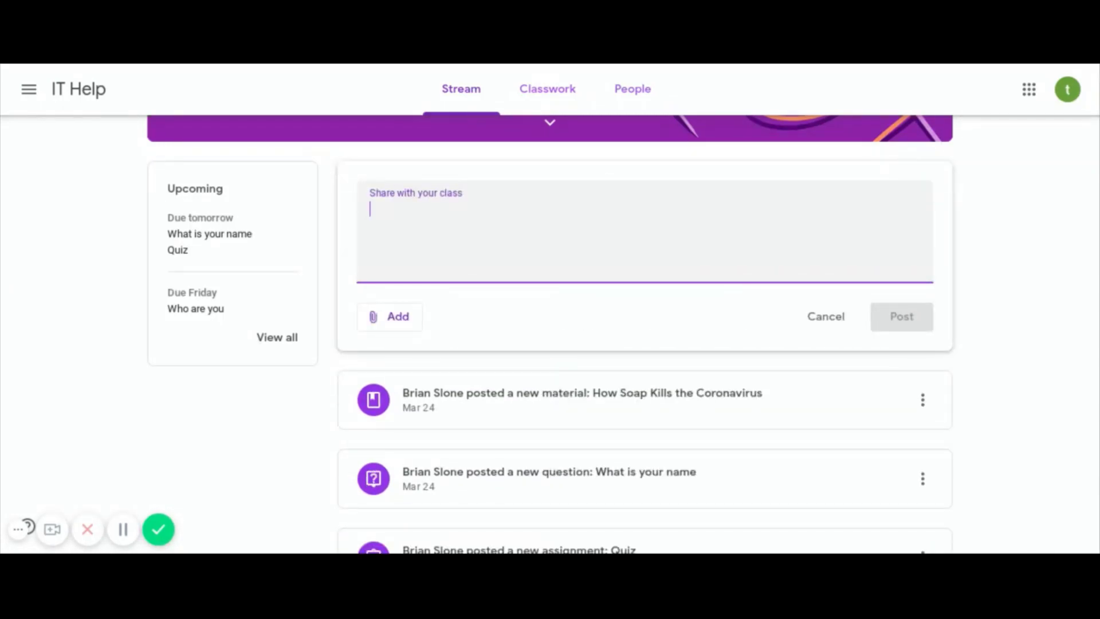
{"action": "type", "text": "I got in"}
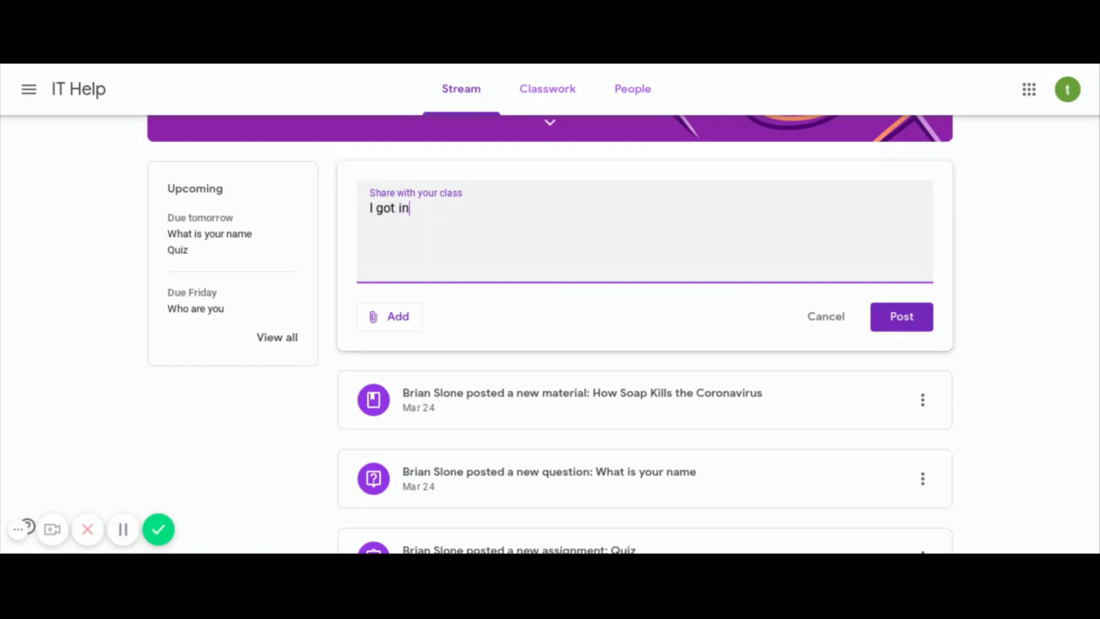
{"action": "type", "text": "!"}
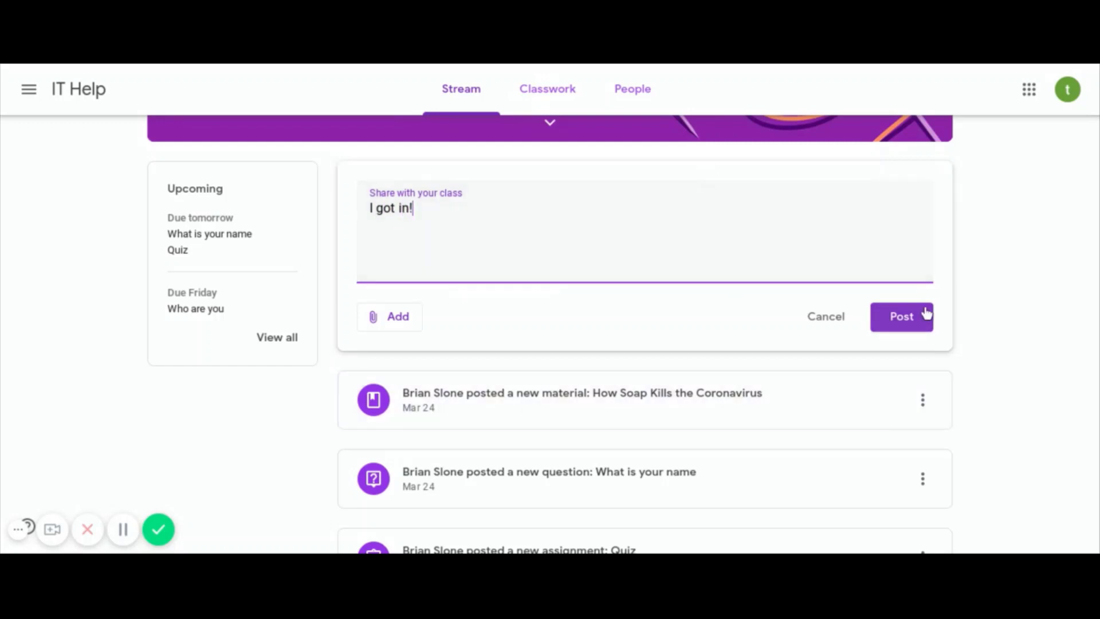
{"action": "left_click", "coordinate": [924, 315]}
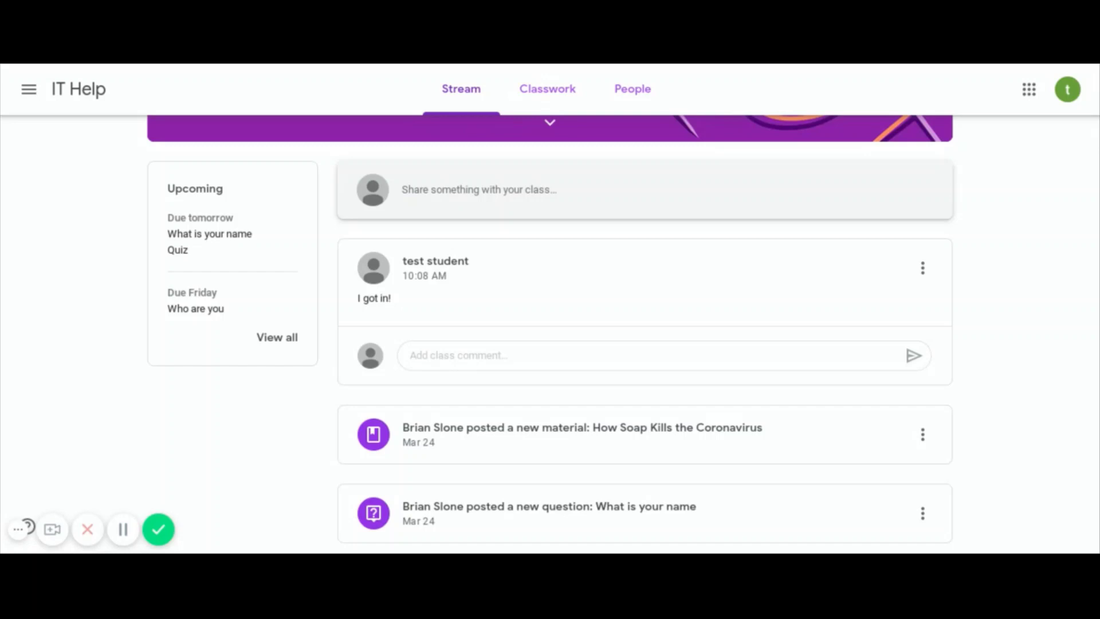
- Show the Classwork page, dismiss the topic filters tip, and scroll through the assignments
{"action": "left_click", "coordinate": [563, 102]}
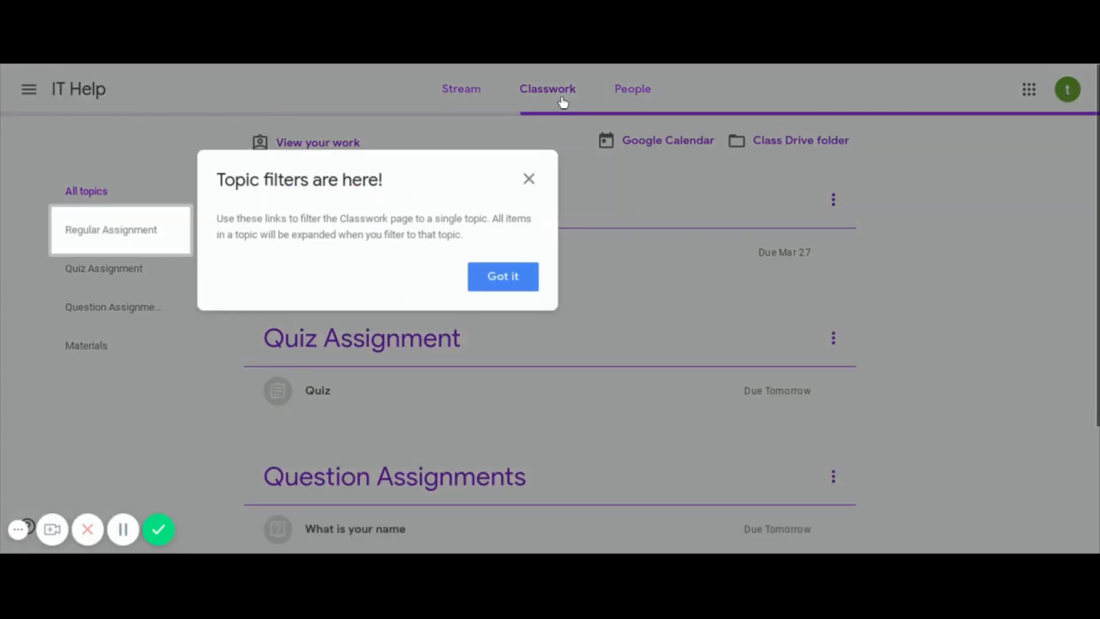
{"action": "left_click", "coordinate": [502, 277]}
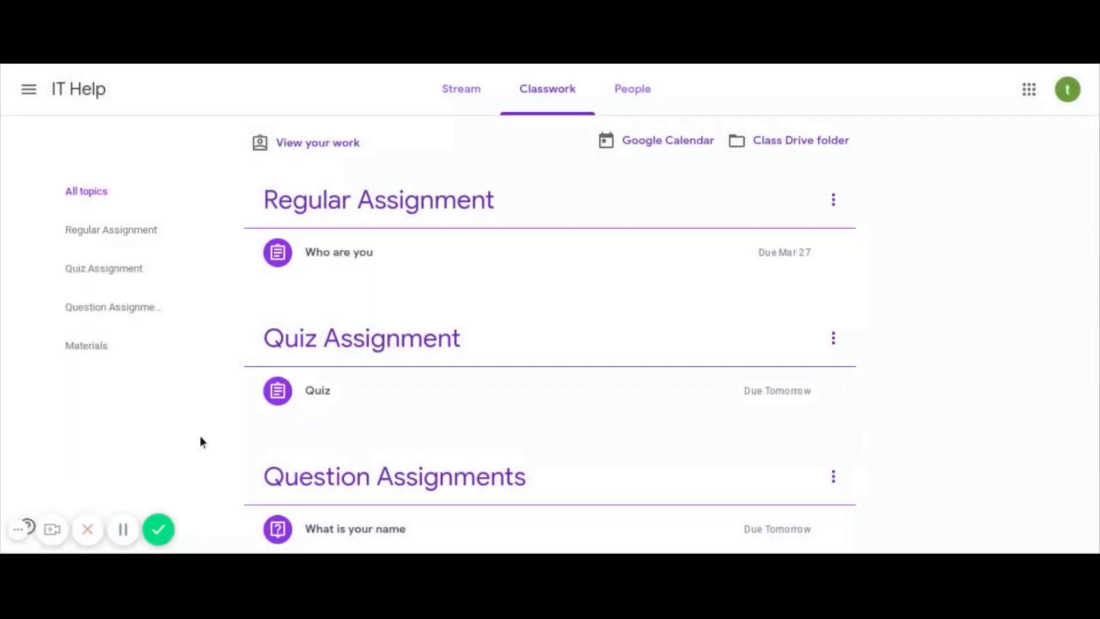
{"action": "scroll", "coordinate": [200, 441], "scroll_direction": "down", "scroll_amount": 1}
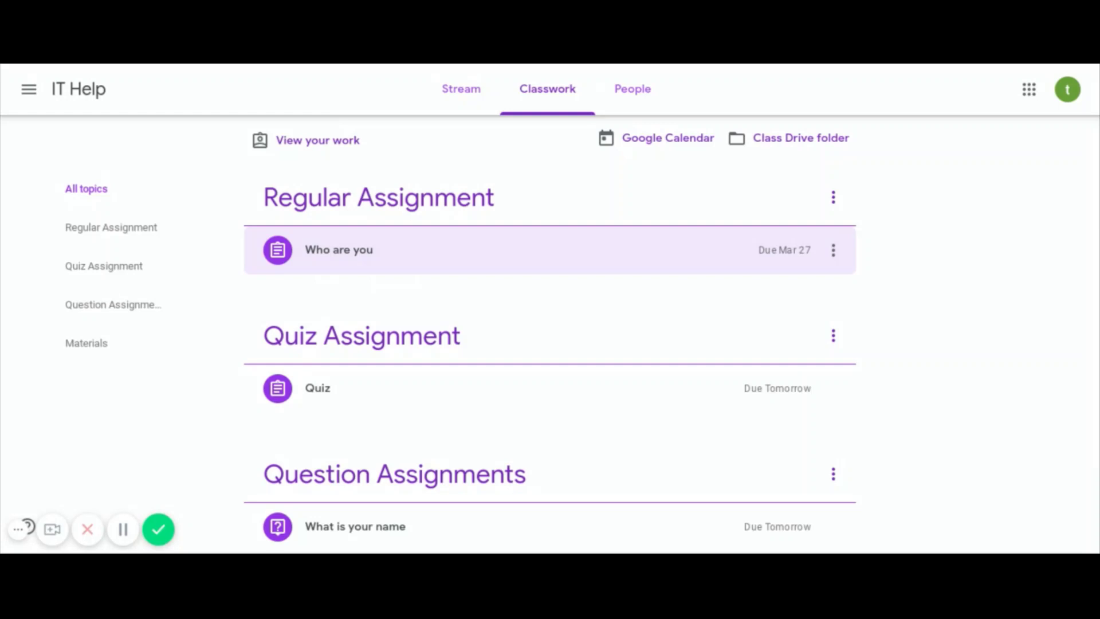
{"action": "scroll", "coordinate": [367, 235], "scroll_direction": "down", "scroll_amount": 3}
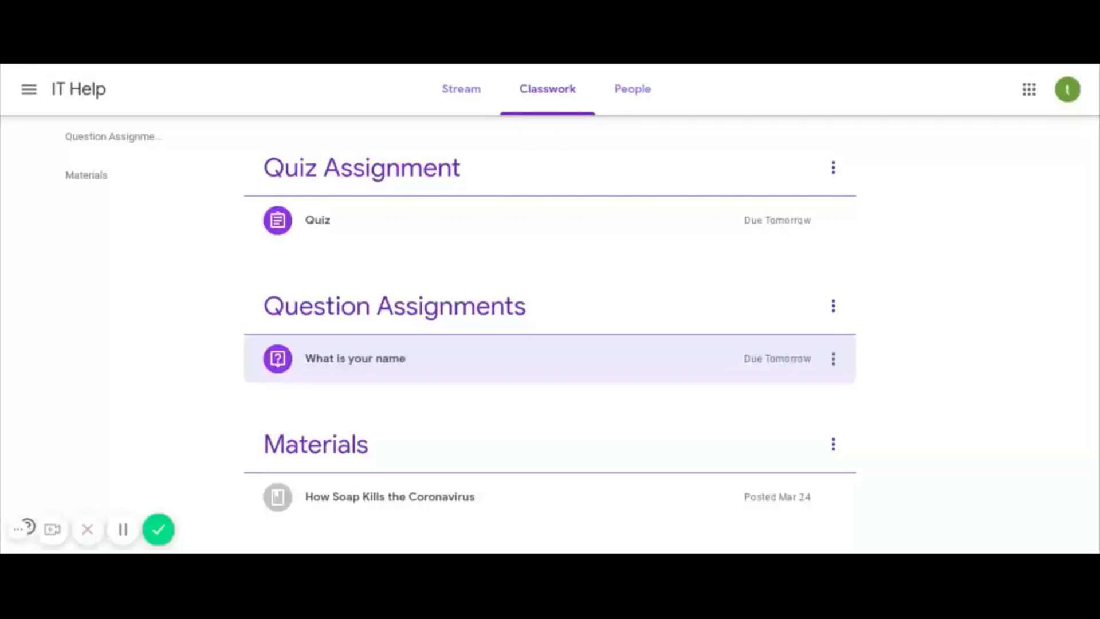
- Expand 'What is your name' in Classwork and open it with View question
{"action": "left_click", "coordinate": [446, 362]}
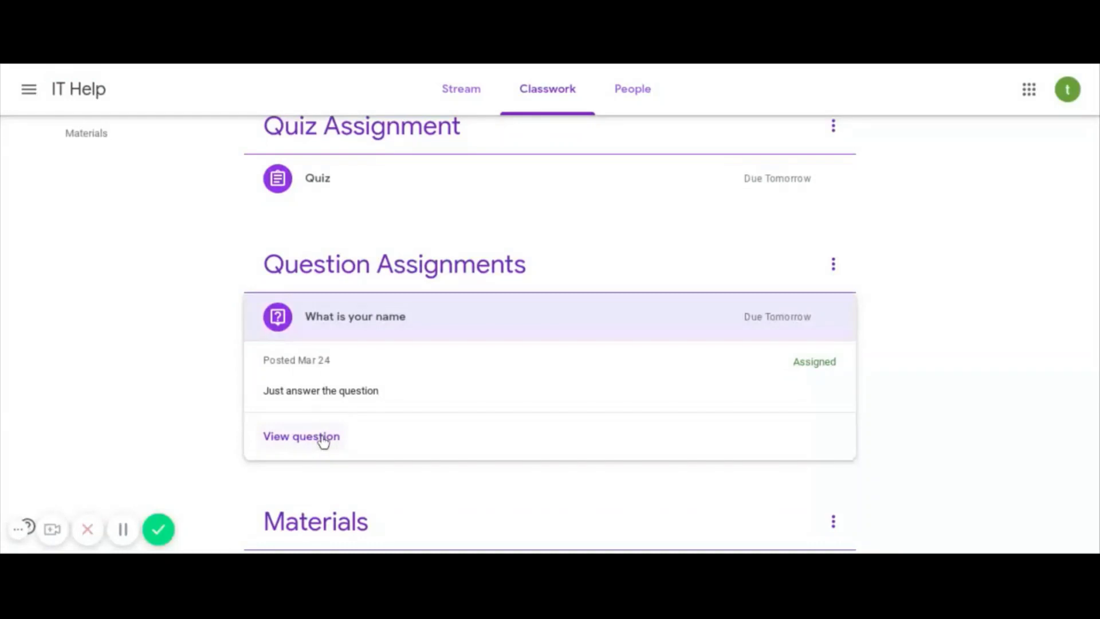
{"action": "left_click", "coordinate": [322, 439]}
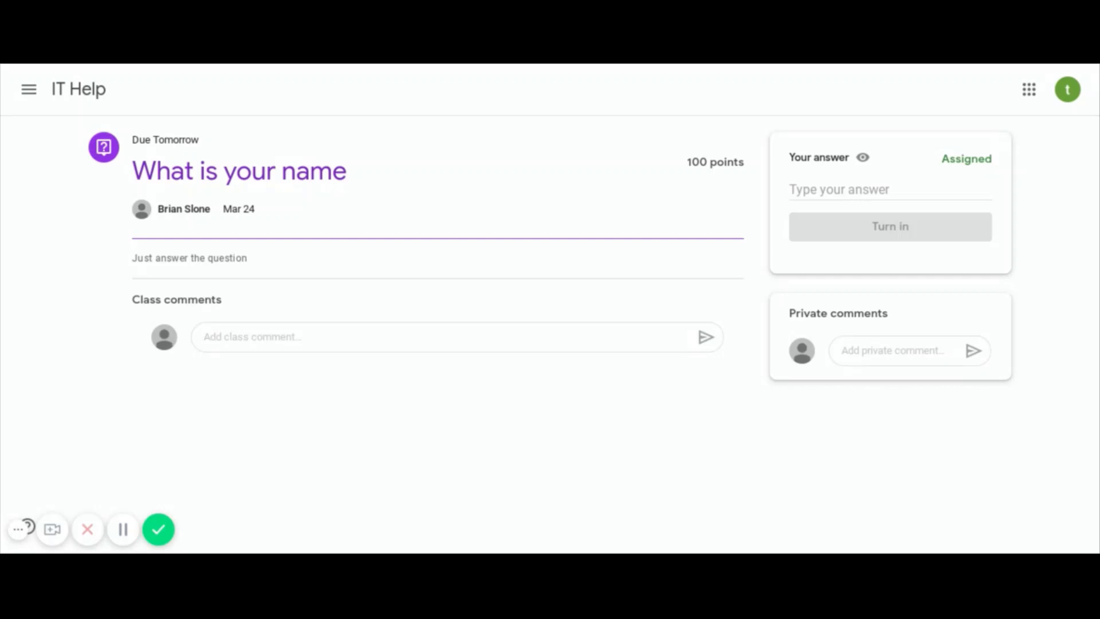
- Enter the student's full name as the answer and confirm turning it in
{"action": "left_click", "coordinate": [837, 190]}
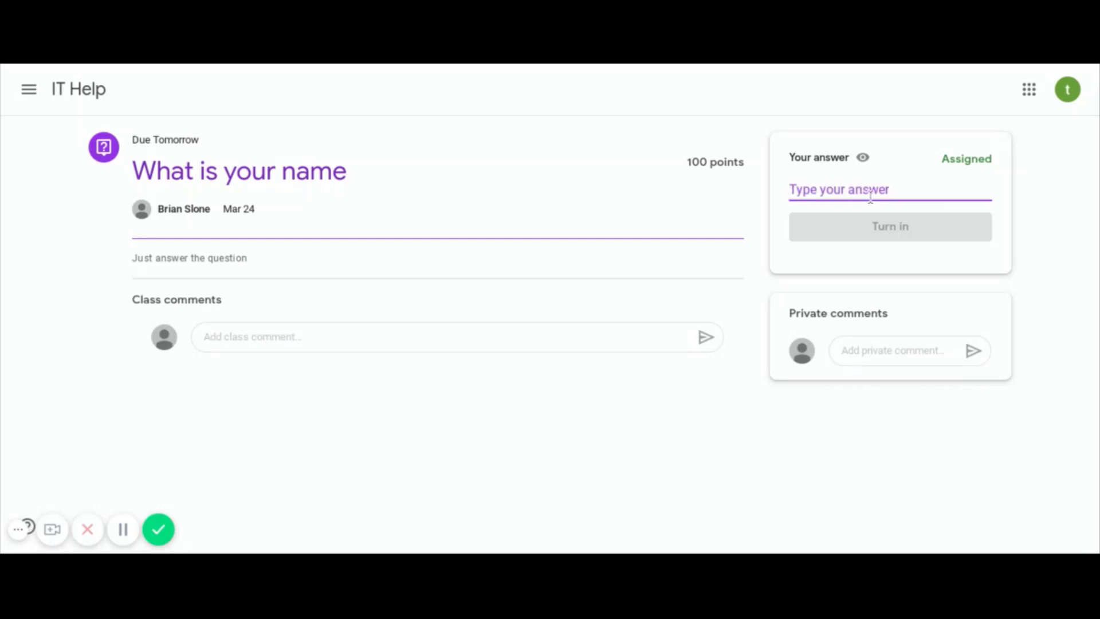
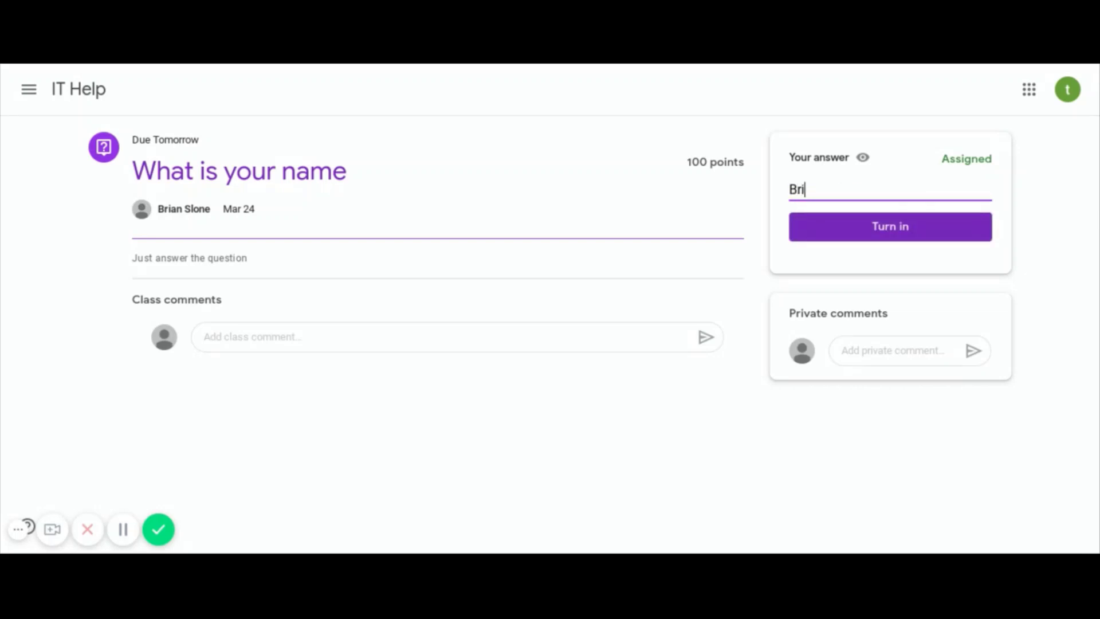
{"action": "left_click", "coordinate": [868, 230]}
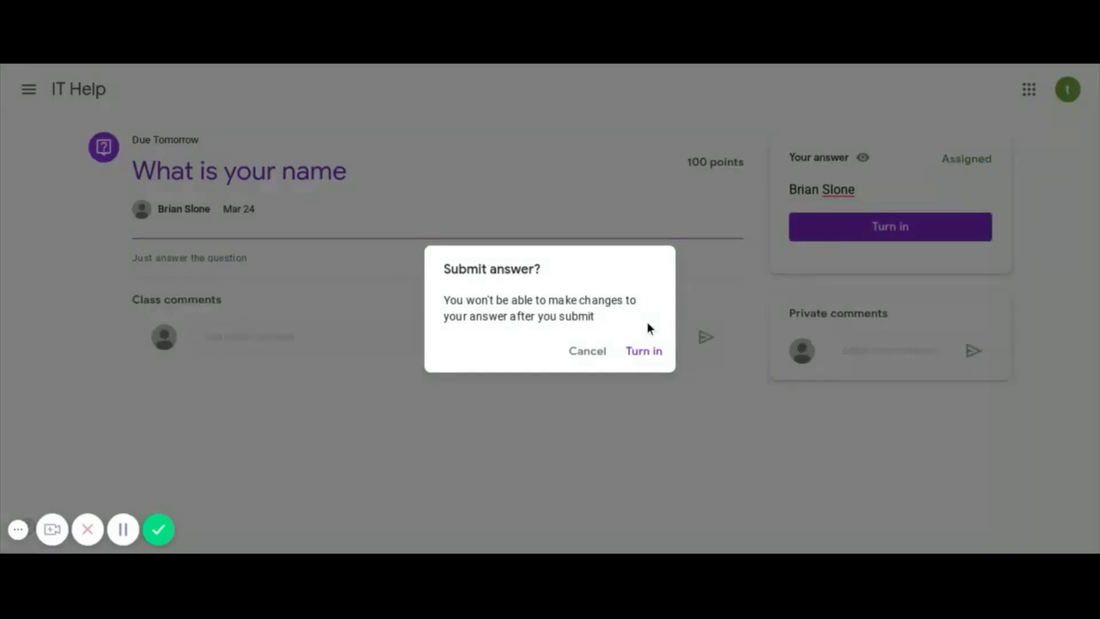
{"action": "left_click", "coordinate": [646, 352]}
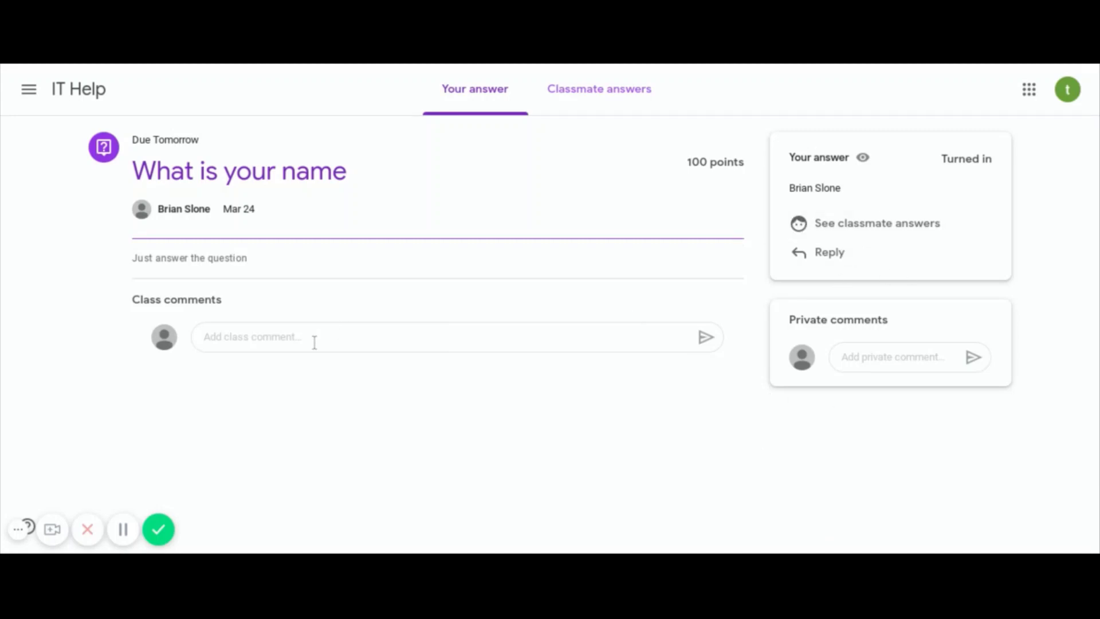
- Add 'Done' as a class comment under the question
{"action": "left_click", "coordinate": [428, 340]}
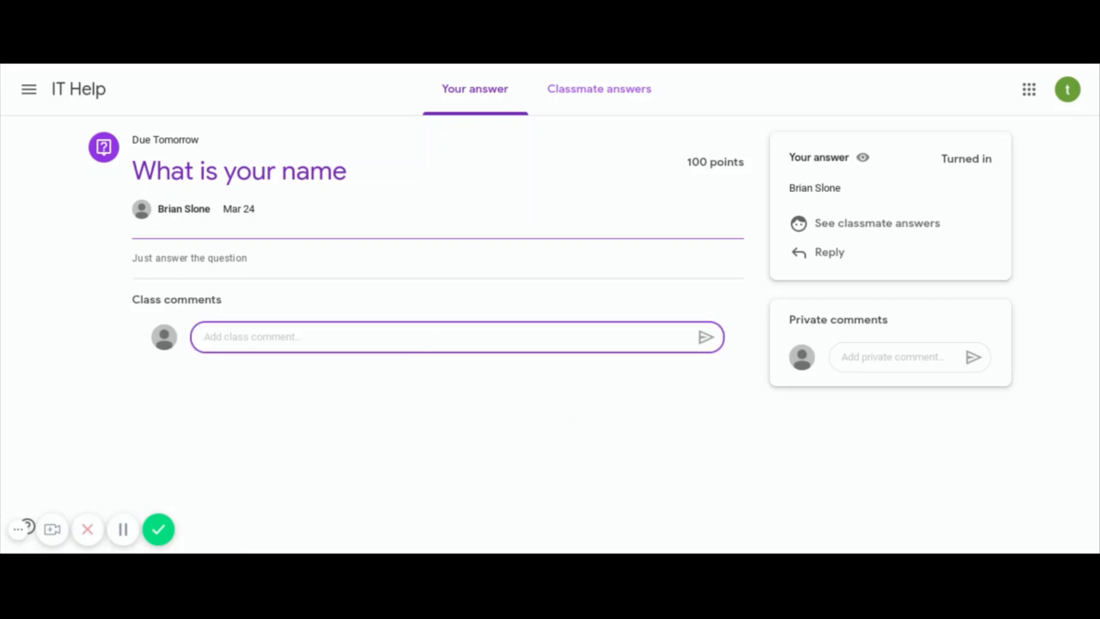
{"action": "type", "text": "Done"}
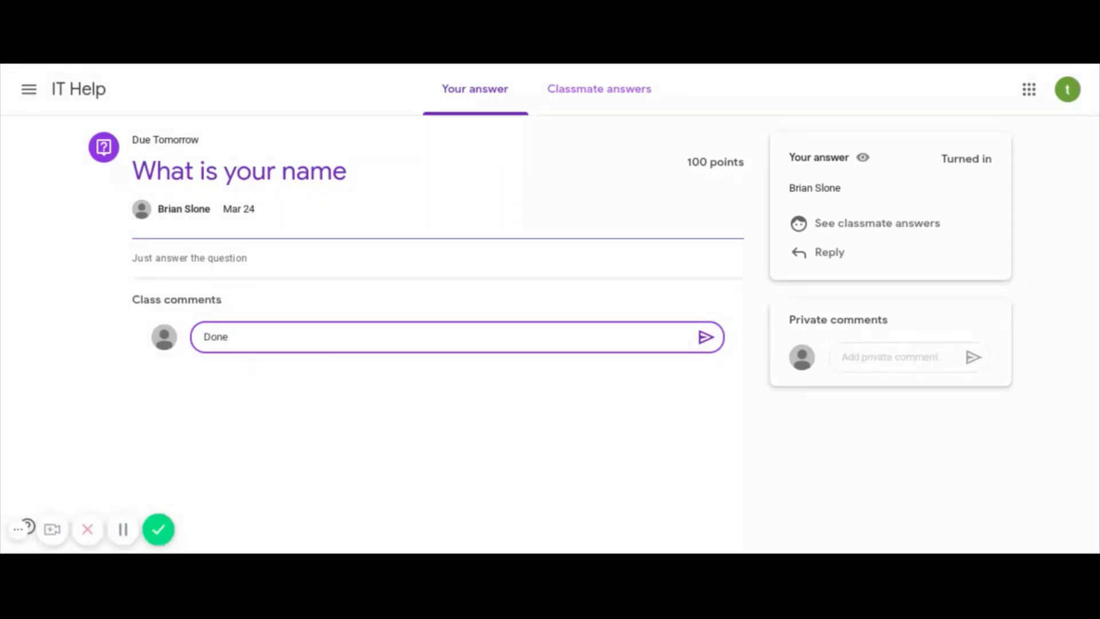
{"action": "key", "text": "Return"}
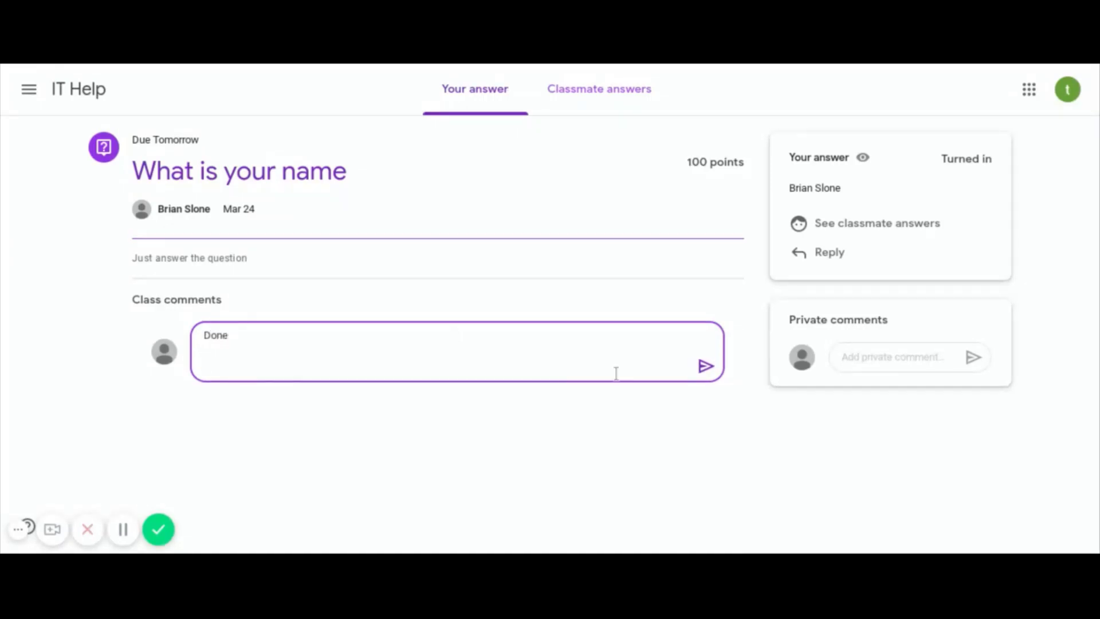
{"action": "left_click", "coordinate": [711, 372]}
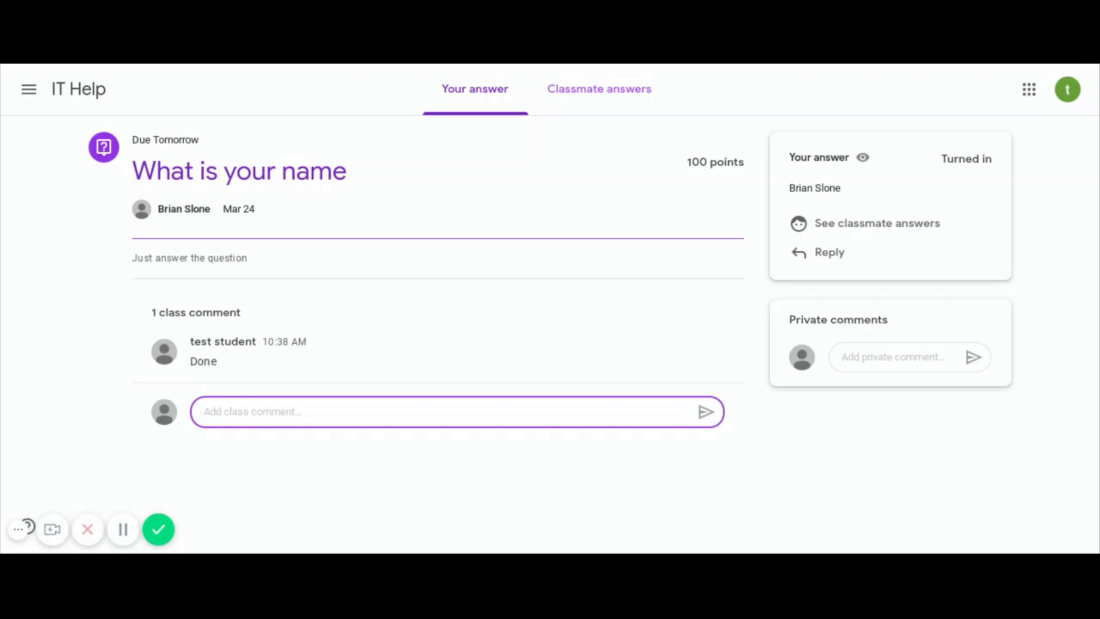
- Send the teacher the private comment 'I don't Understand'
{"action": "left_click", "coordinate": [891, 352]}
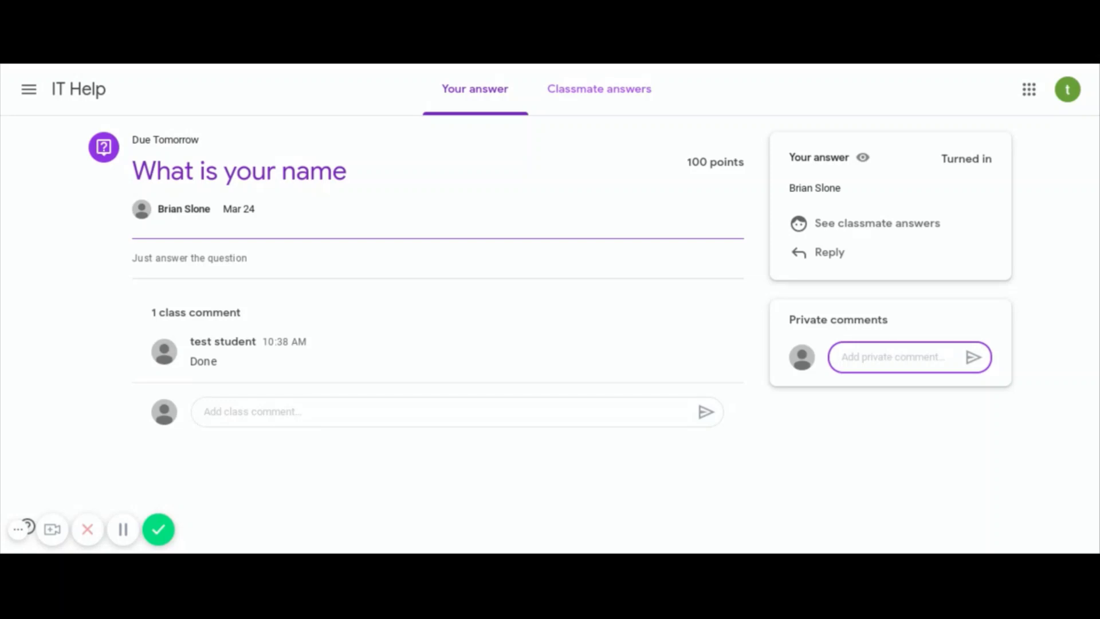
{"action": "type", "text": "I don't"}
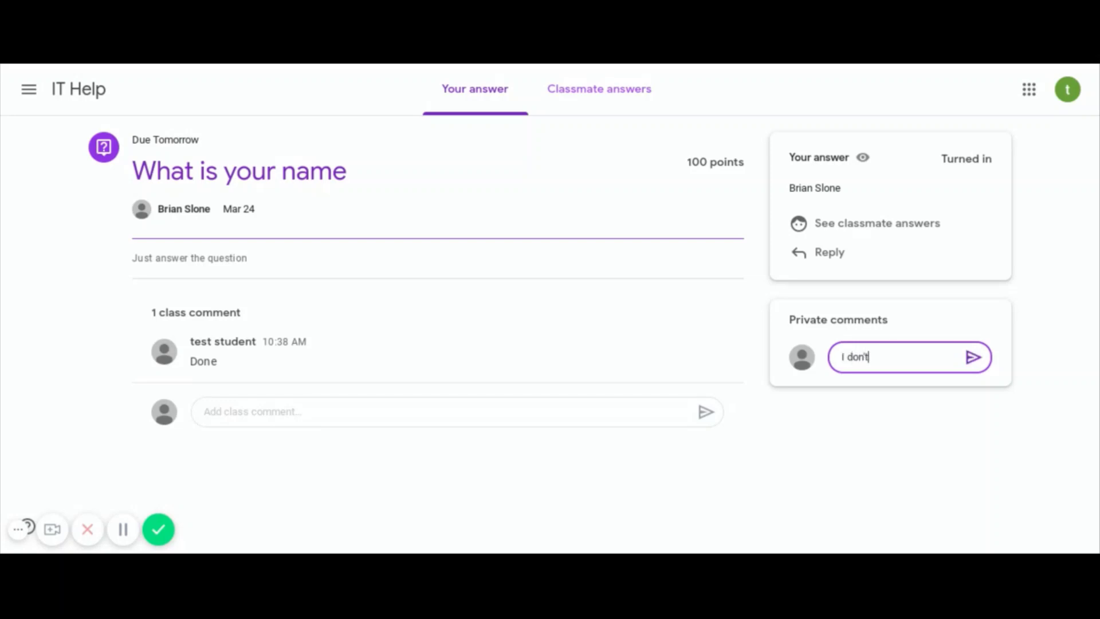
{"action": "type", "text": " Understand"}
{"action": "left_click", "coordinate": [973, 356]}
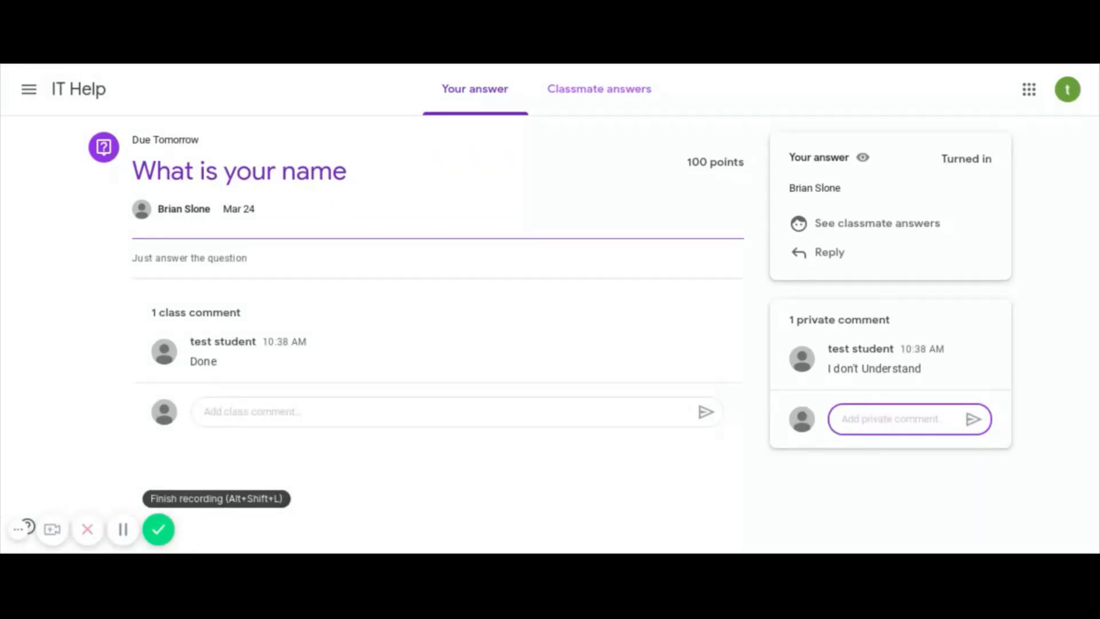
{"action": "left_click", "coordinate": [161, 150]}
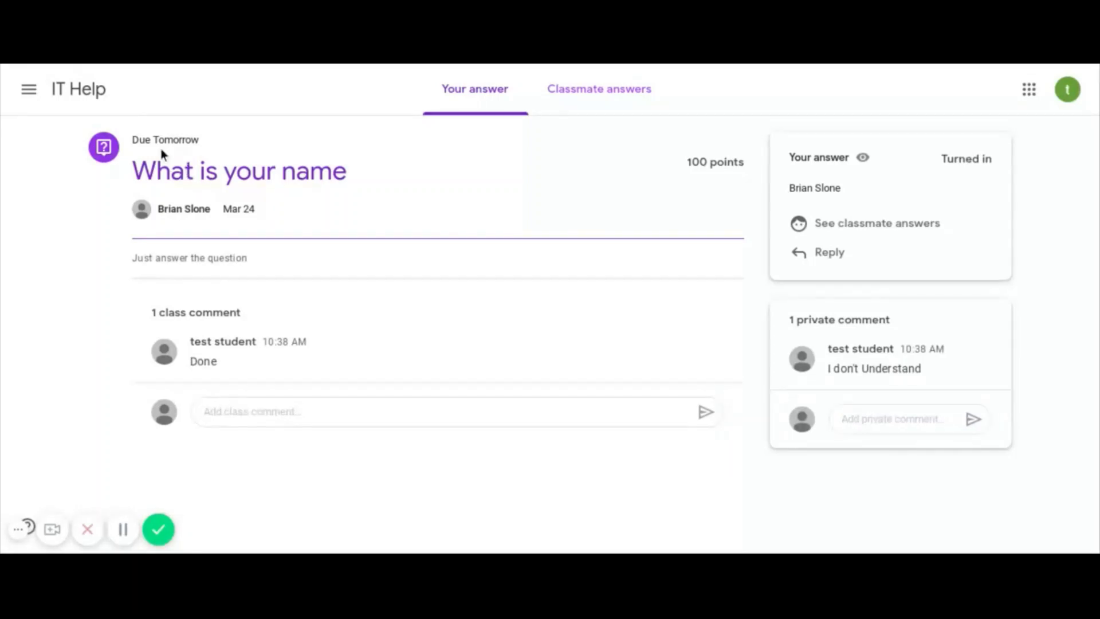
- Go to the IT Help Classwork list and expand the Read this Document assignment
{"action": "left_click", "coordinate": [103, 98]}
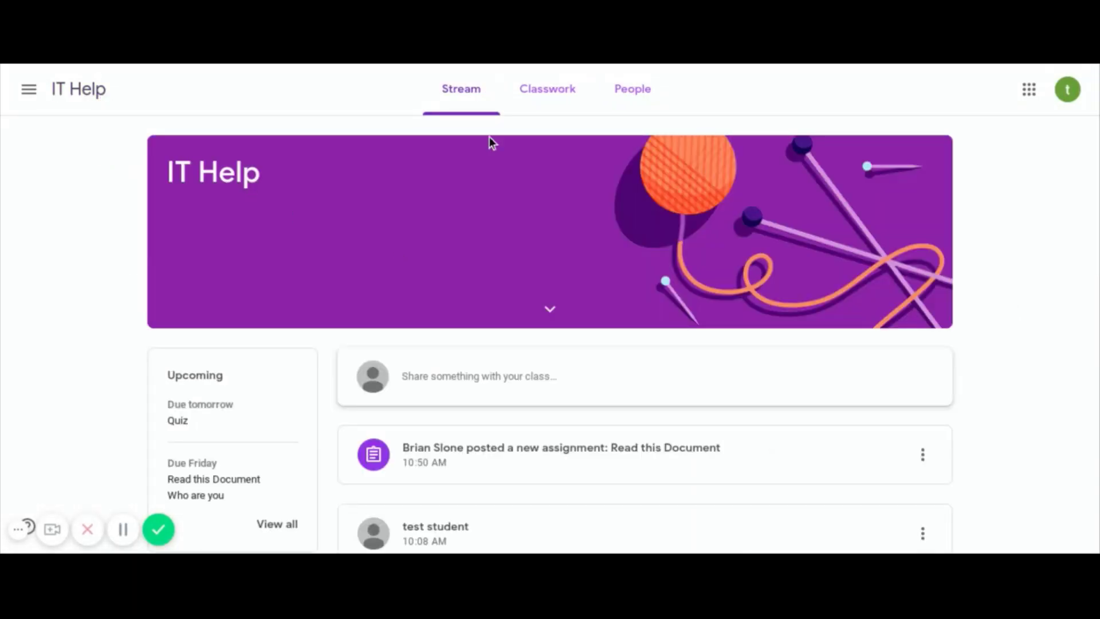
{"action": "left_click", "coordinate": [535, 105]}
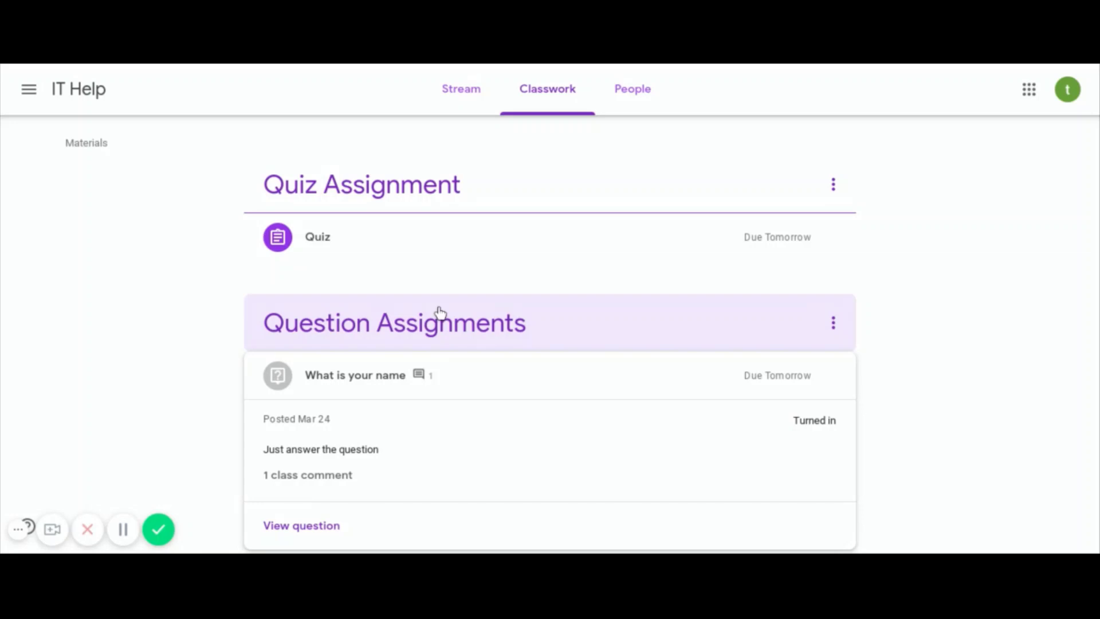
{"action": "scroll", "coordinate": [440, 313], "scroll_direction": "up", "scroll_amount": 4}
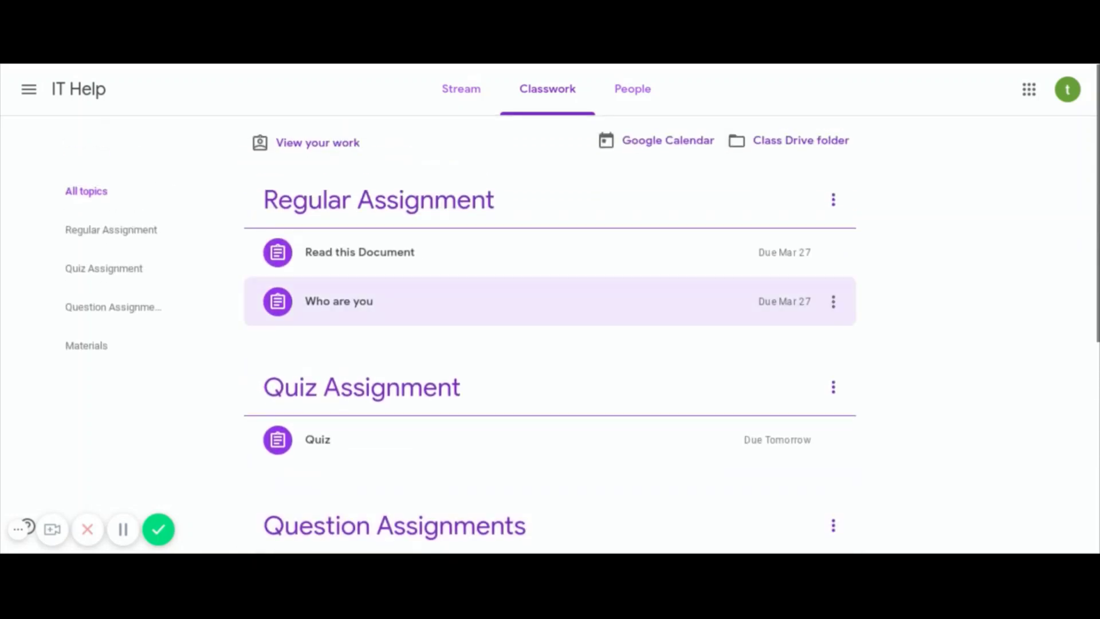
{"action": "left_click", "coordinate": [403, 262]}
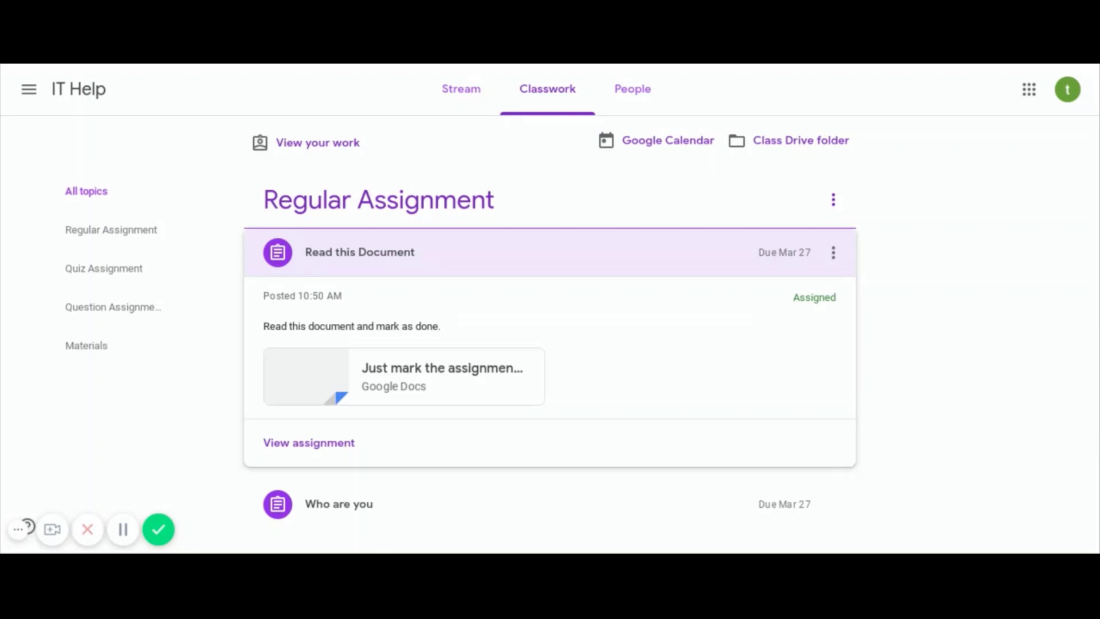
- View Read this Document's Google Docs attachment, mark the assignment as done, and return to IT Help
{"action": "left_click", "coordinate": [325, 446]}
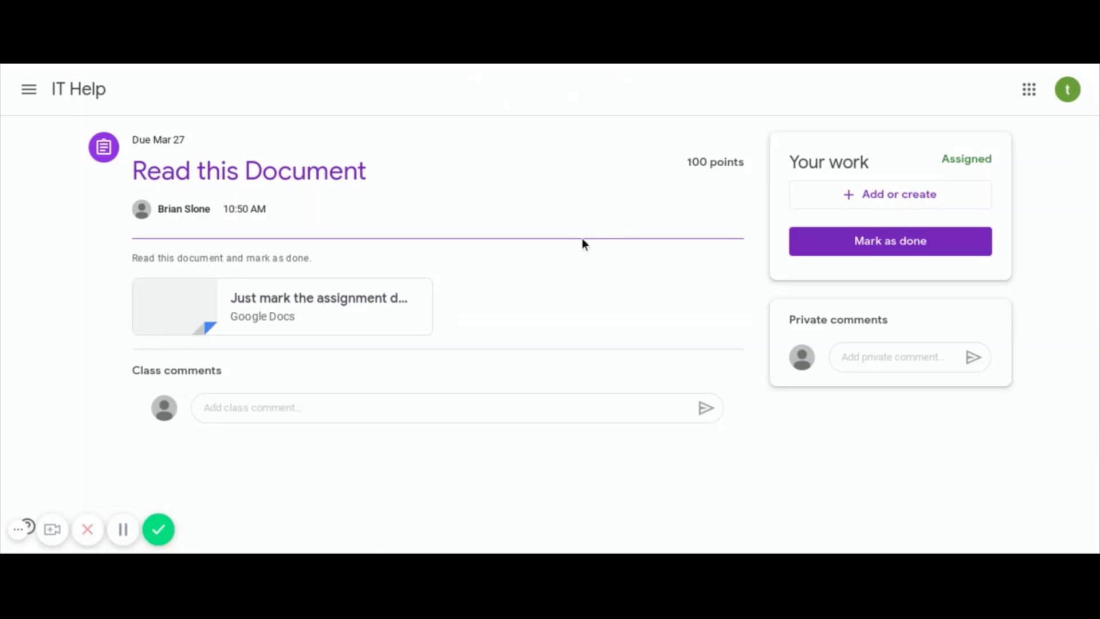
{"action": "left_click", "coordinate": [327, 310]}
{"action": "left_click", "coordinate": [897, 248]}
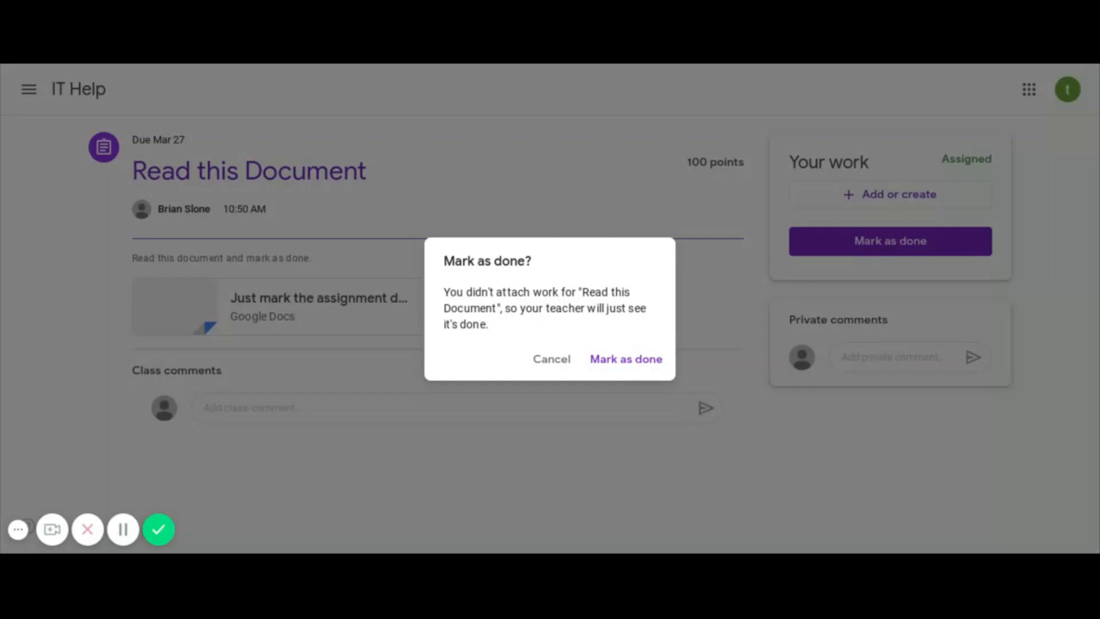
{"action": "left_click", "coordinate": [623, 363]}
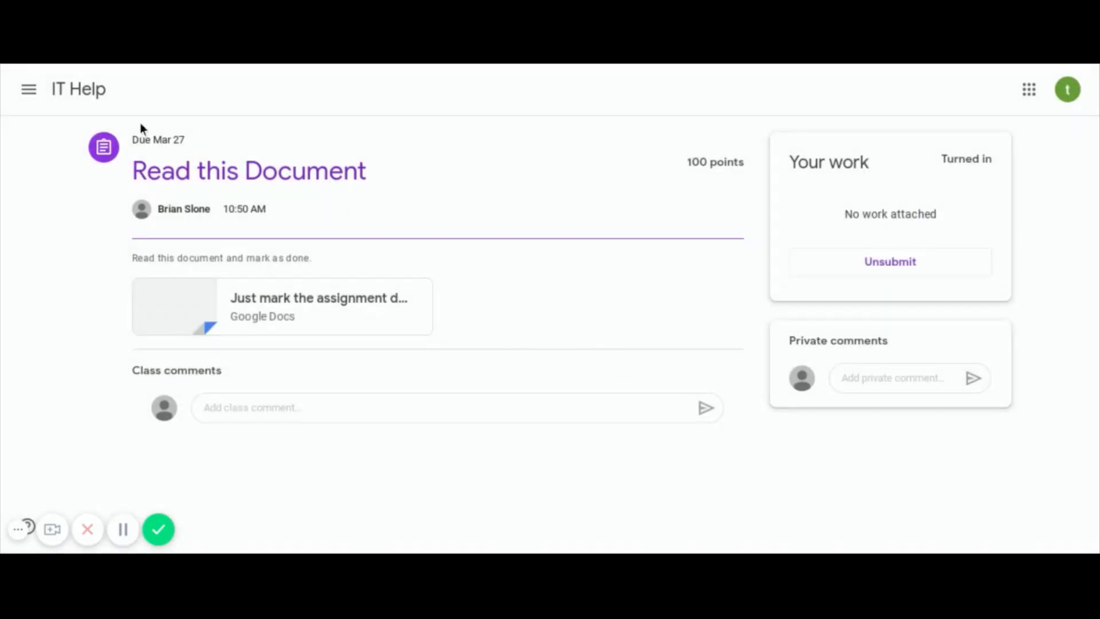
{"action": "left_click", "coordinate": [90, 96]}
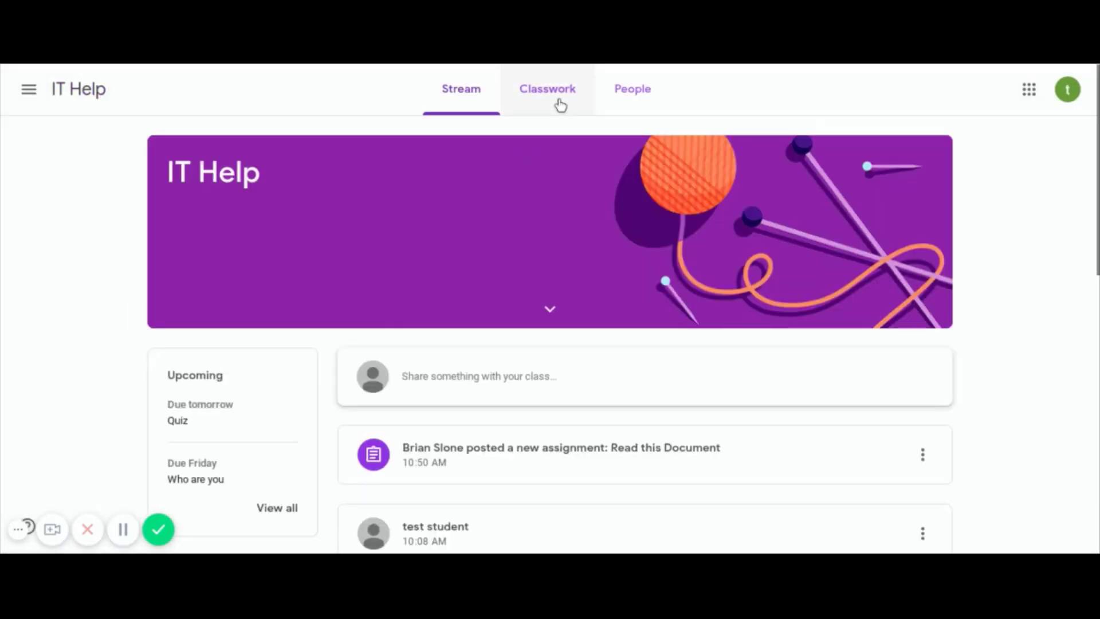
- From Classwork, open the Who are you assignment and its attached Who Are You Google Doc
{"action": "left_click", "coordinate": [560, 105]}
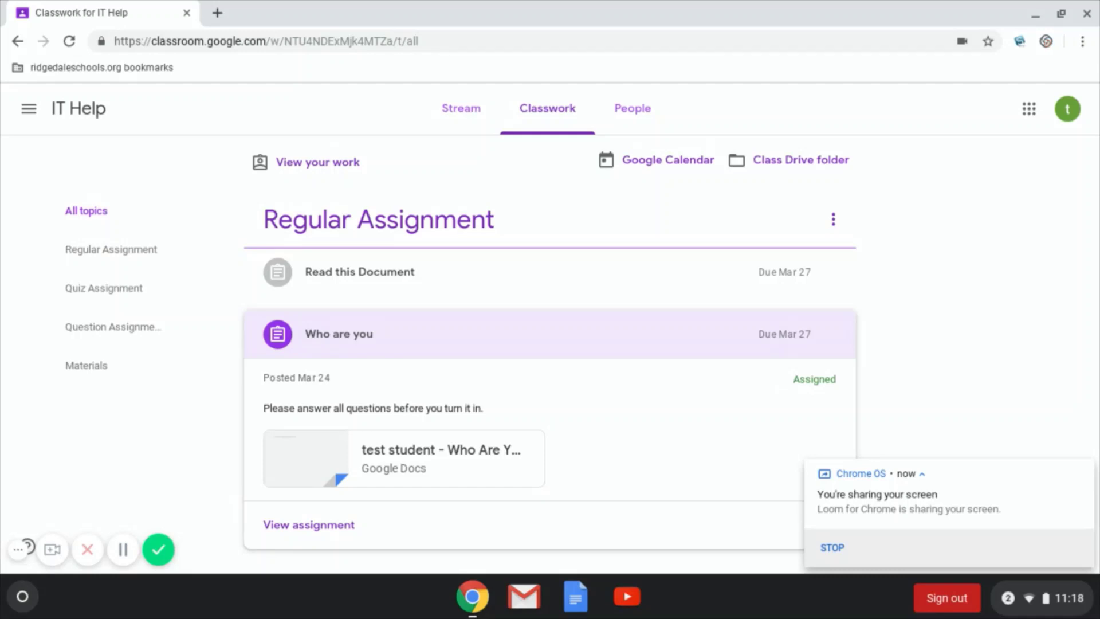
{"action": "left_click", "coordinate": [340, 532]}
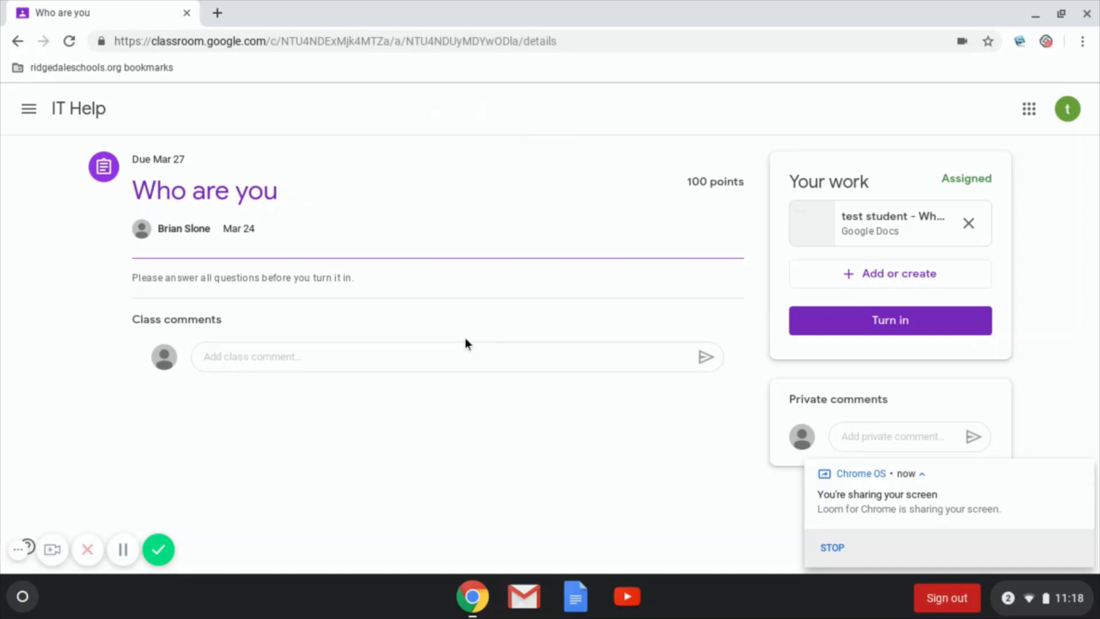
{"action": "left_click", "coordinate": [854, 235]}
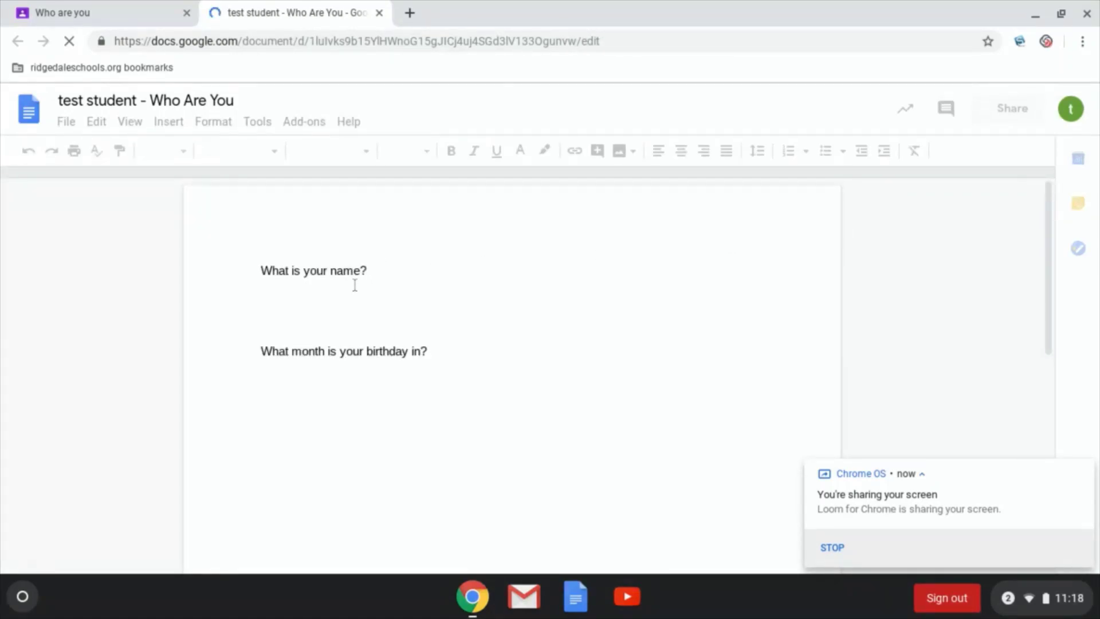
- Enter the student's name and 'January' under the two questions, then choose Turn In
{"action": "left_click", "coordinate": [420, 270]}
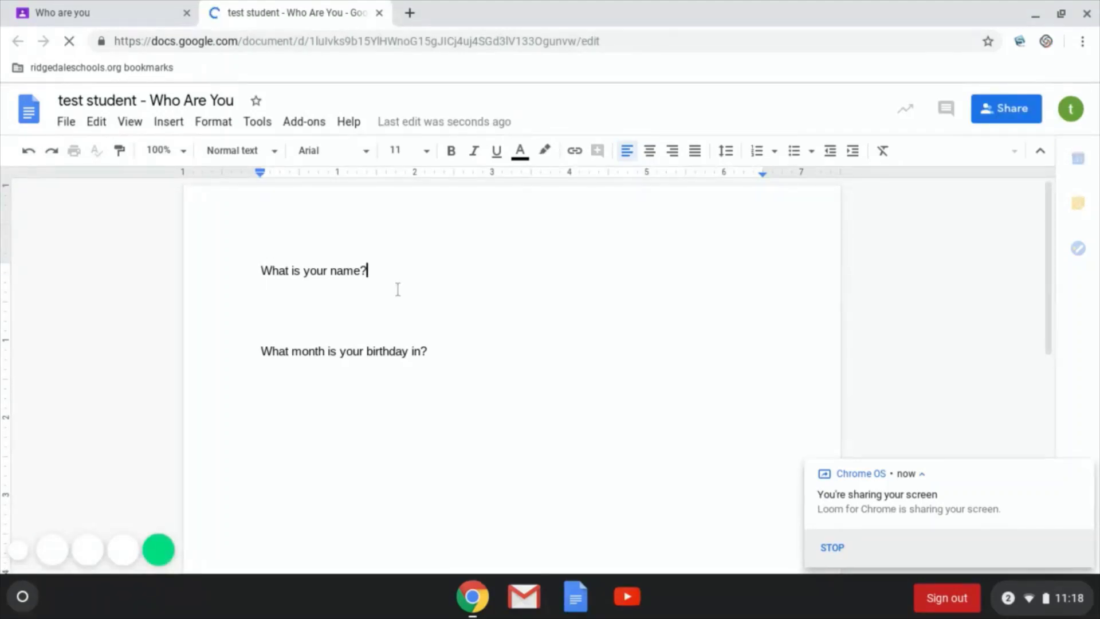
{"action": "left_click", "coordinate": [352, 296]}
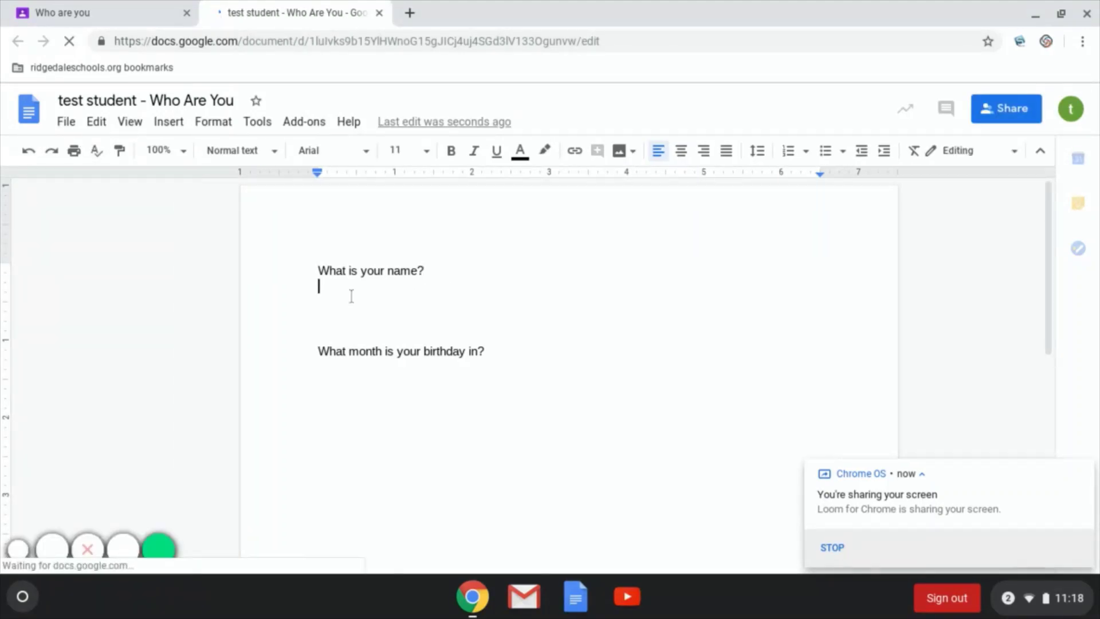
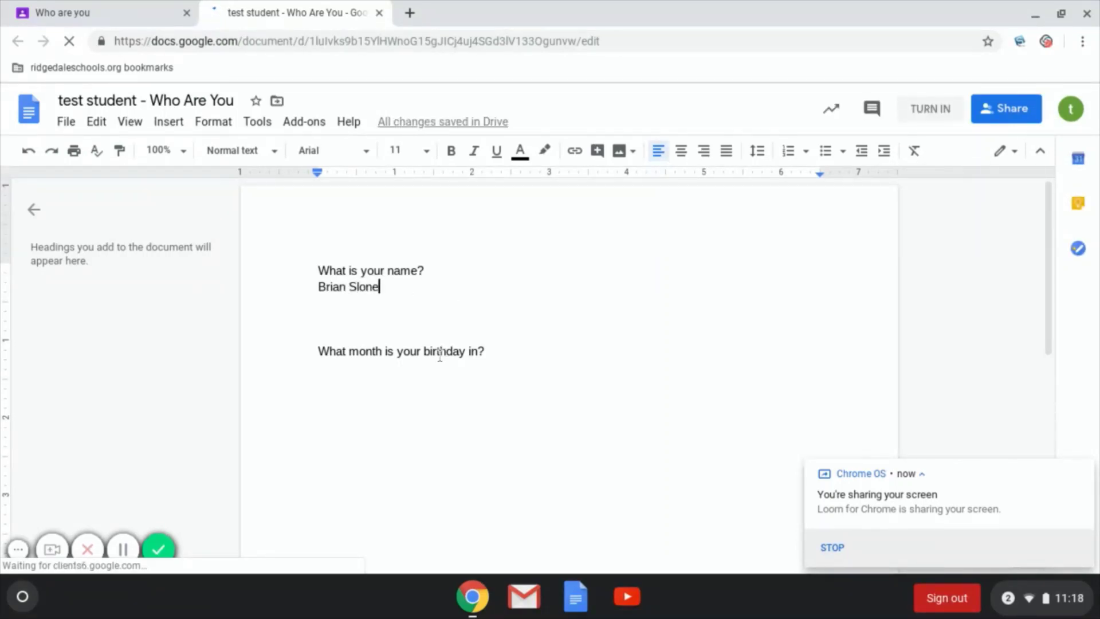
{"action": "left_click", "coordinate": [429, 372]}
{"action": "type", "text": "Ja"}
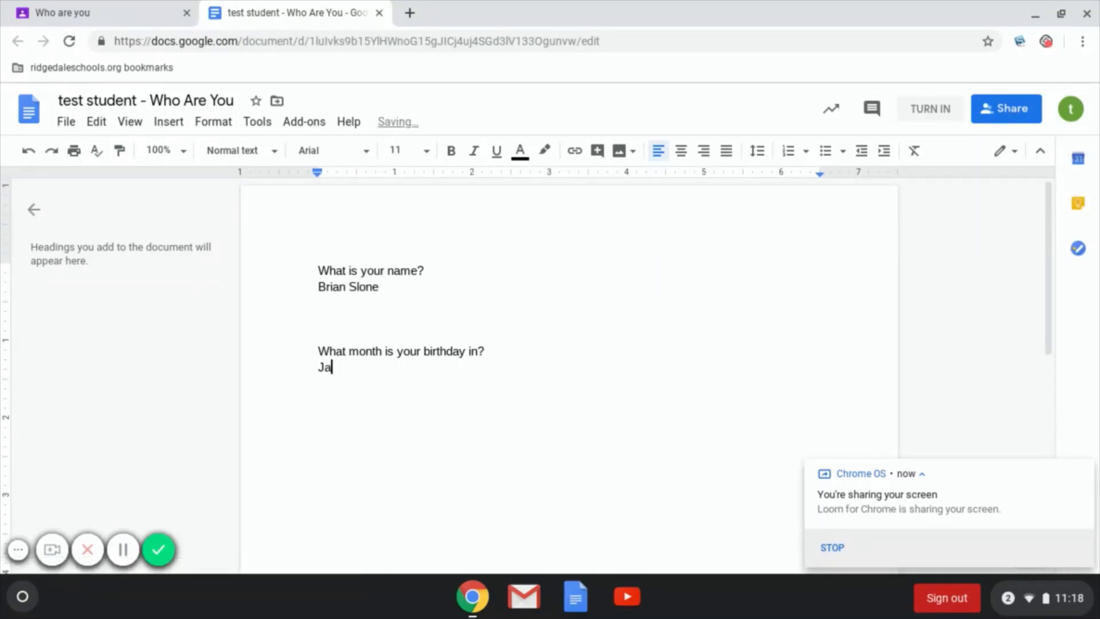
{"action": "type", "text": "nuary"}
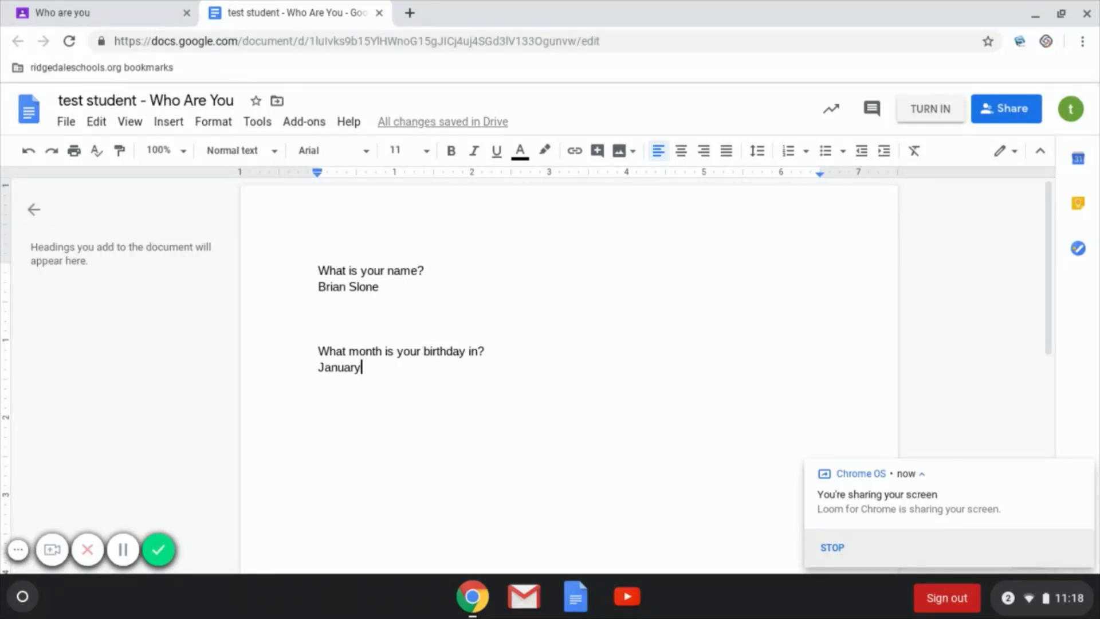
{"action": "left_click", "coordinate": [934, 109]}
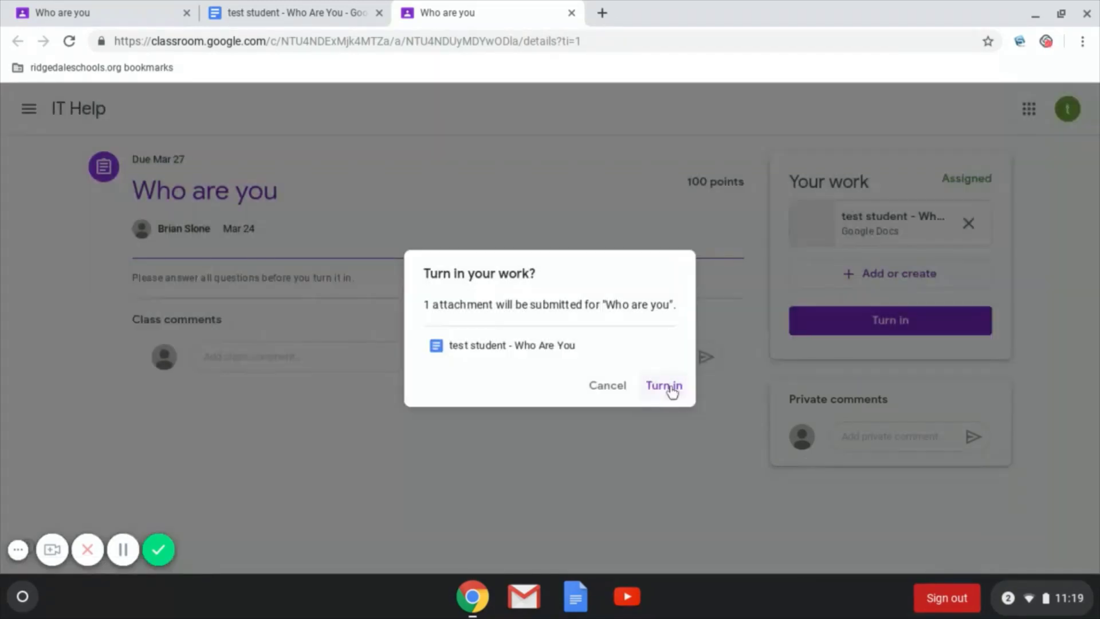
- Confirm turning in the Who are you assignment with its attached Who Are You document
{"action": "left_click", "coordinate": [672, 388]}
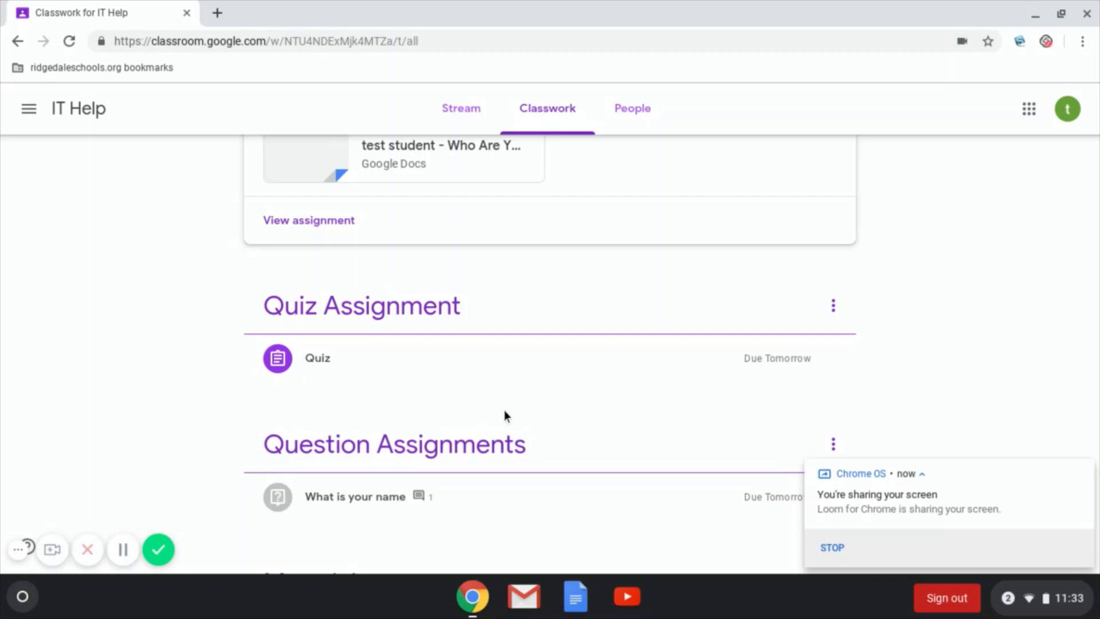
- Open the Quiz assignment, dismiss the Talk with your teacher popup, and launch the Quiz form
{"action": "left_click", "coordinate": [380, 367]}
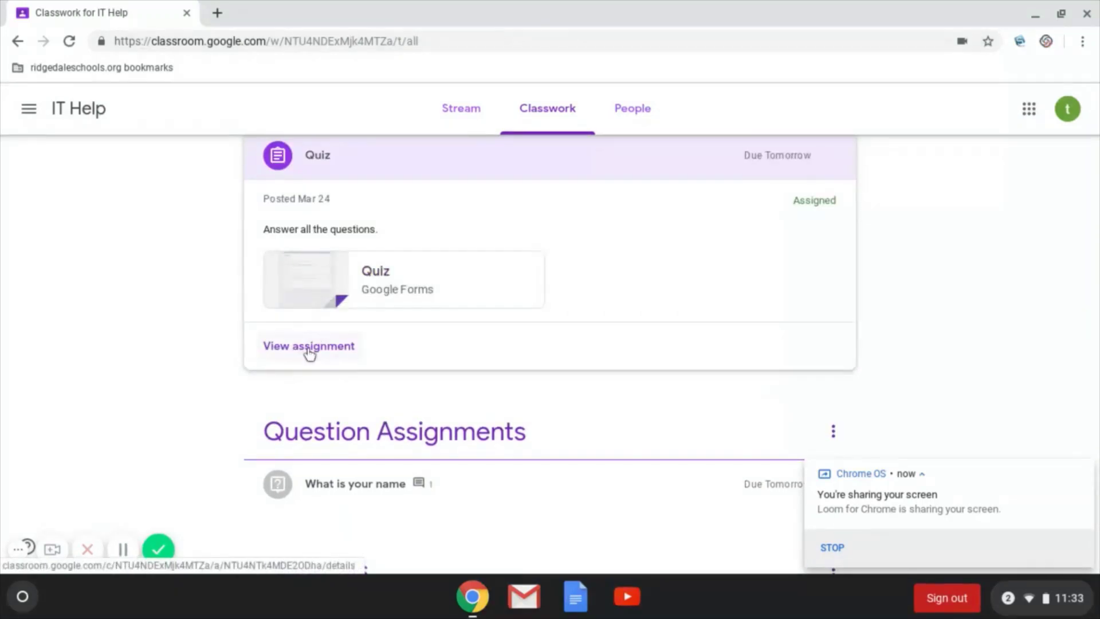
{"action": "left_click", "coordinate": [309, 346]}
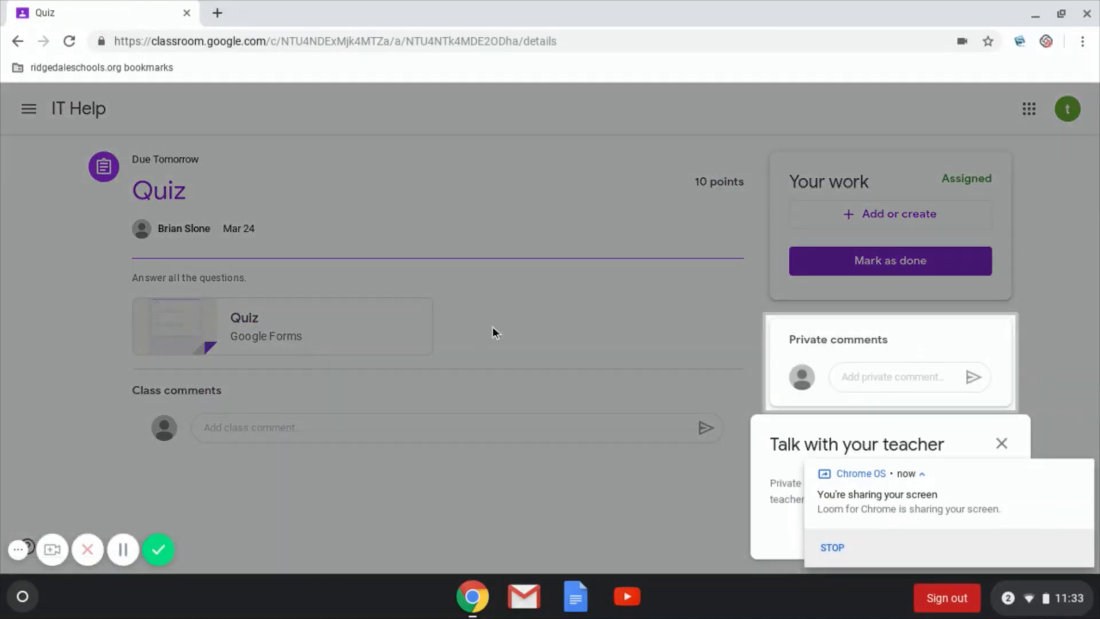
{"action": "left_click", "coordinate": [1002, 444]}
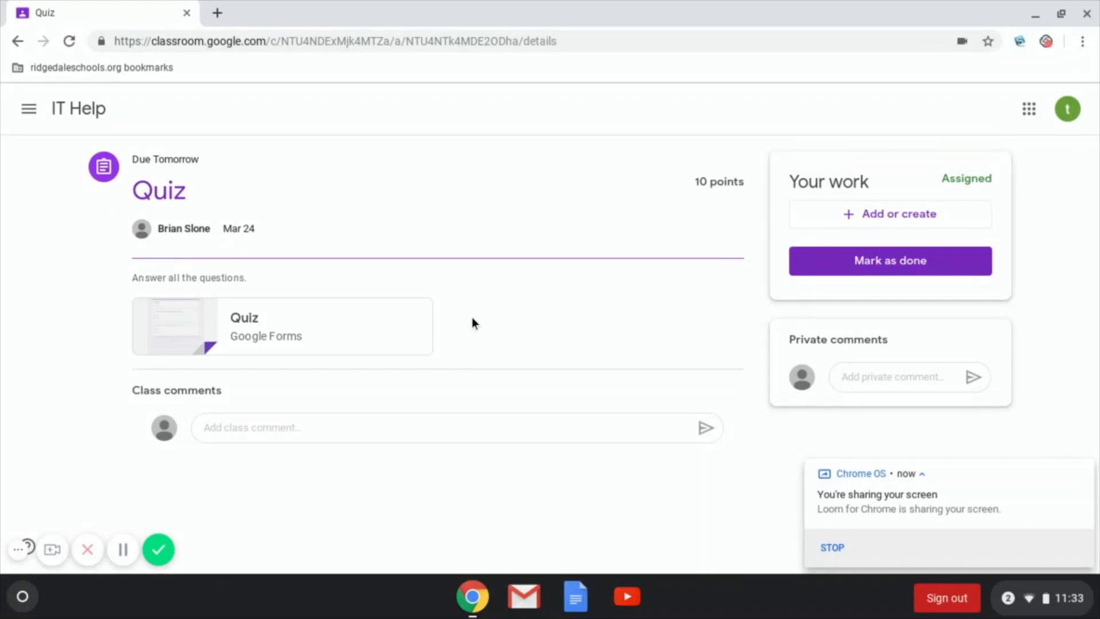
{"action": "left_click", "coordinate": [259, 319]}
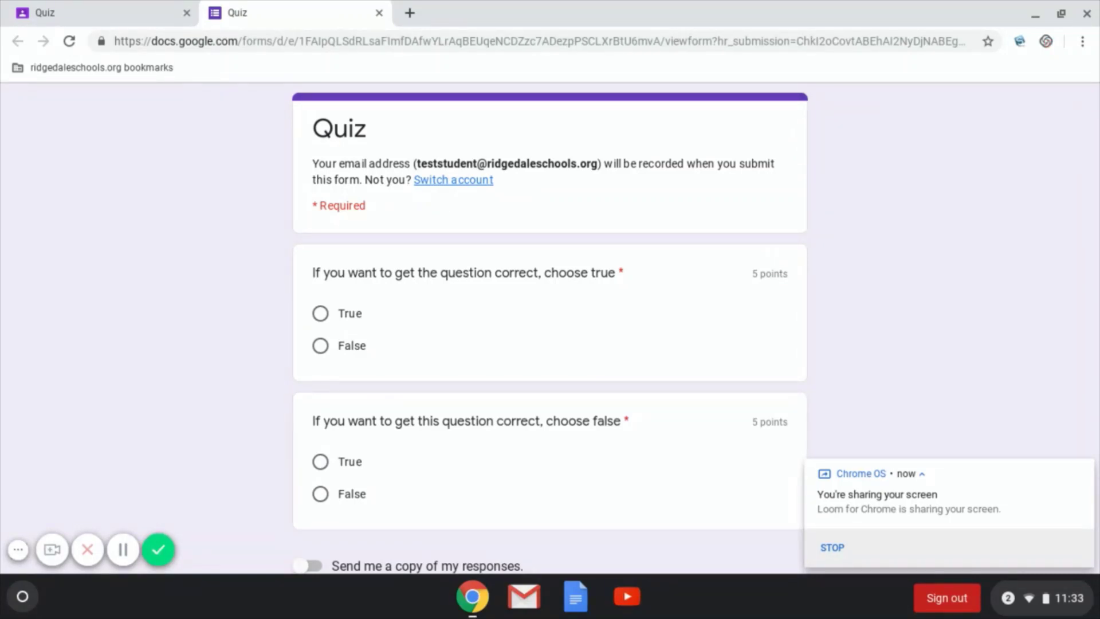
- Answer True to both quiz questions, submit the form, and view the score
{"action": "scroll", "coordinate": [550, 327], "scroll_direction": "down", "scroll_amount": 3}
{"action": "scroll", "coordinate": [550, 327], "scroll_direction": "up", "scroll_amount": 3}
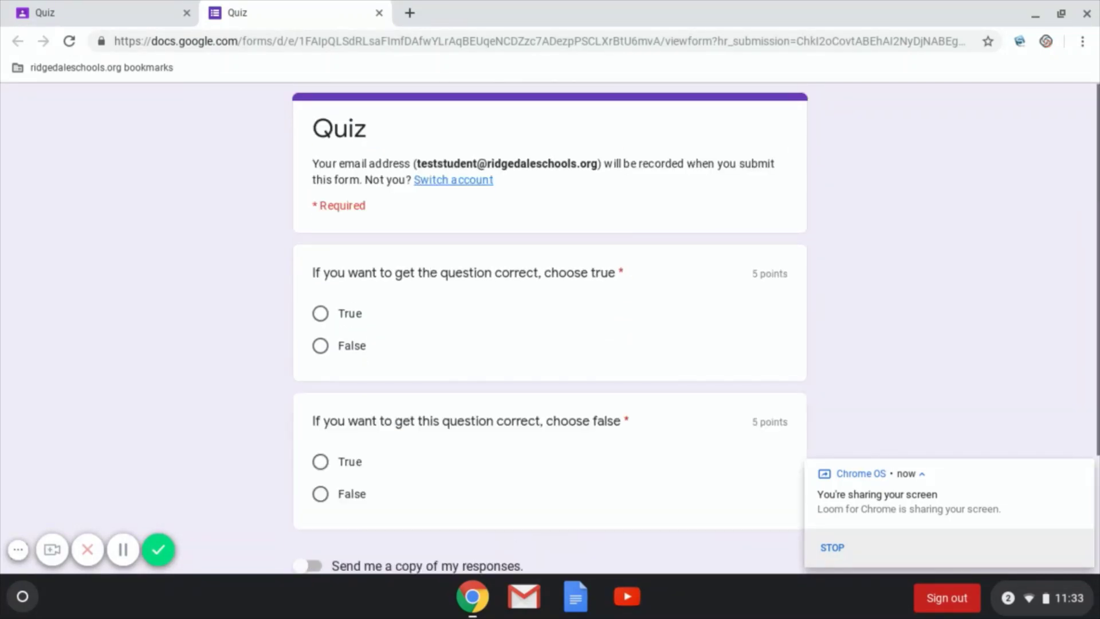
{"action": "left_click", "coordinate": [320, 314]}
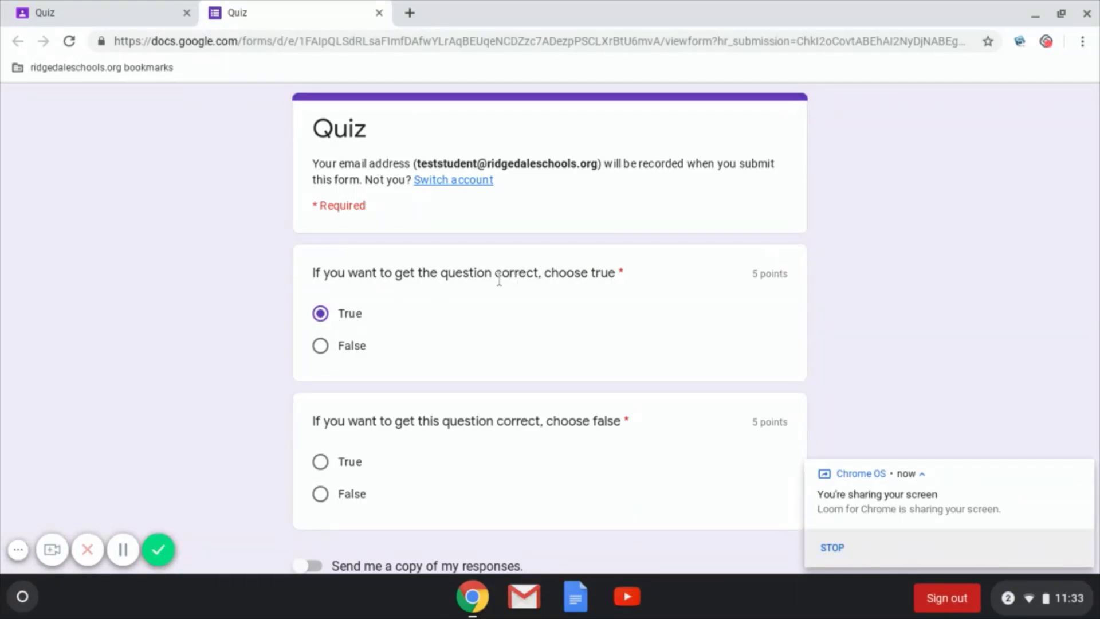
{"action": "scroll", "coordinate": [499, 279], "scroll_direction": "down", "scroll_amount": 3}
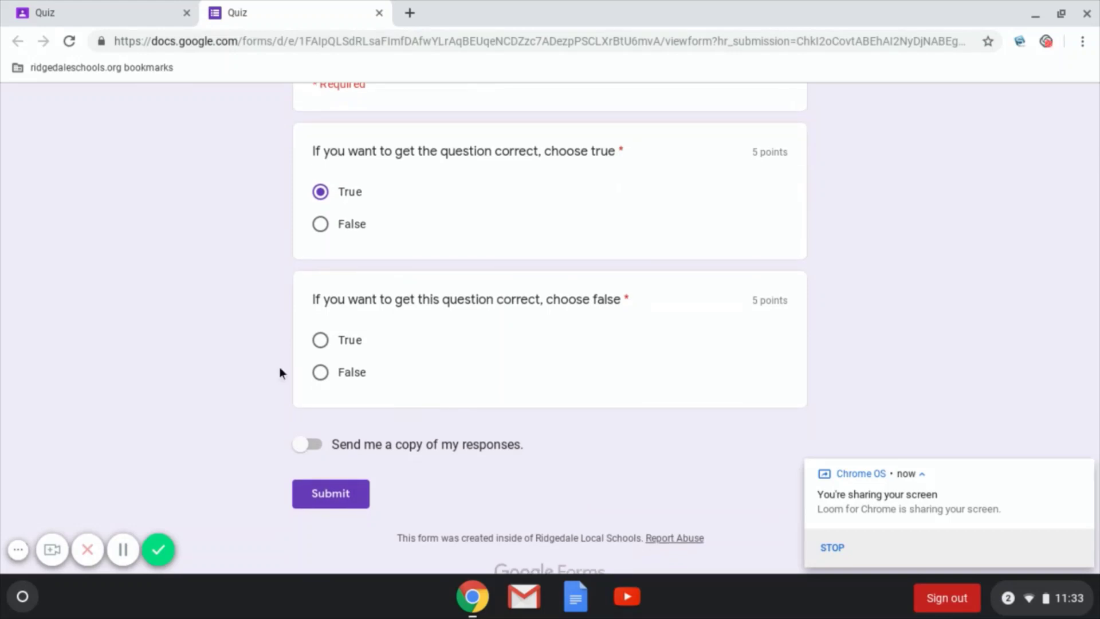
{"action": "left_click", "coordinate": [321, 342]}
{"action": "left_click", "coordinate": [356, 500]}
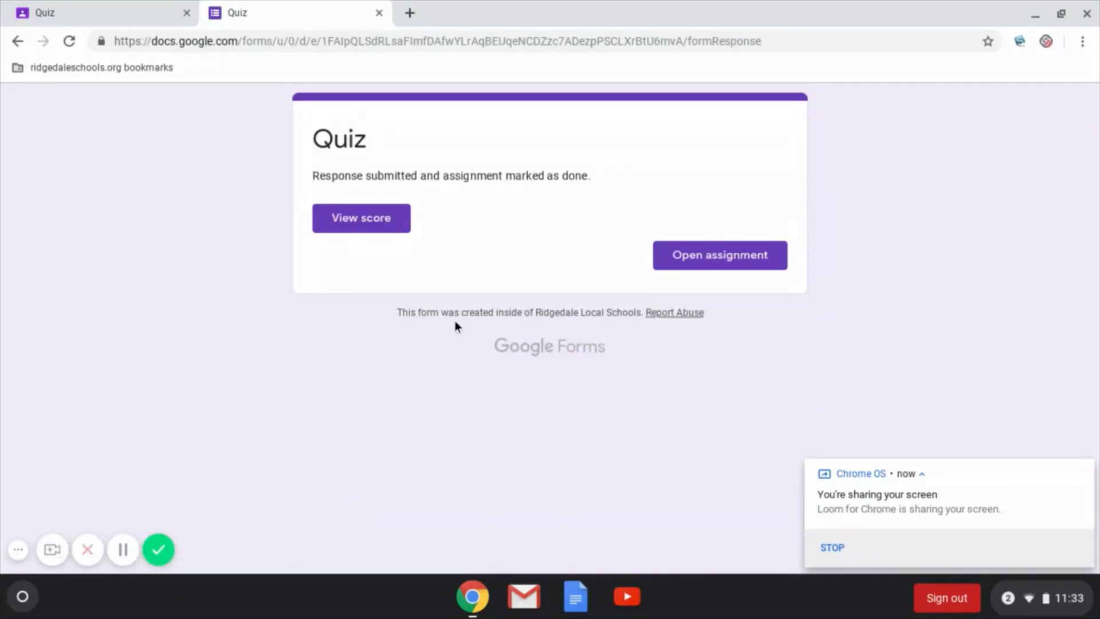
{"action": "left_click", "coordinate": [400, 232]}
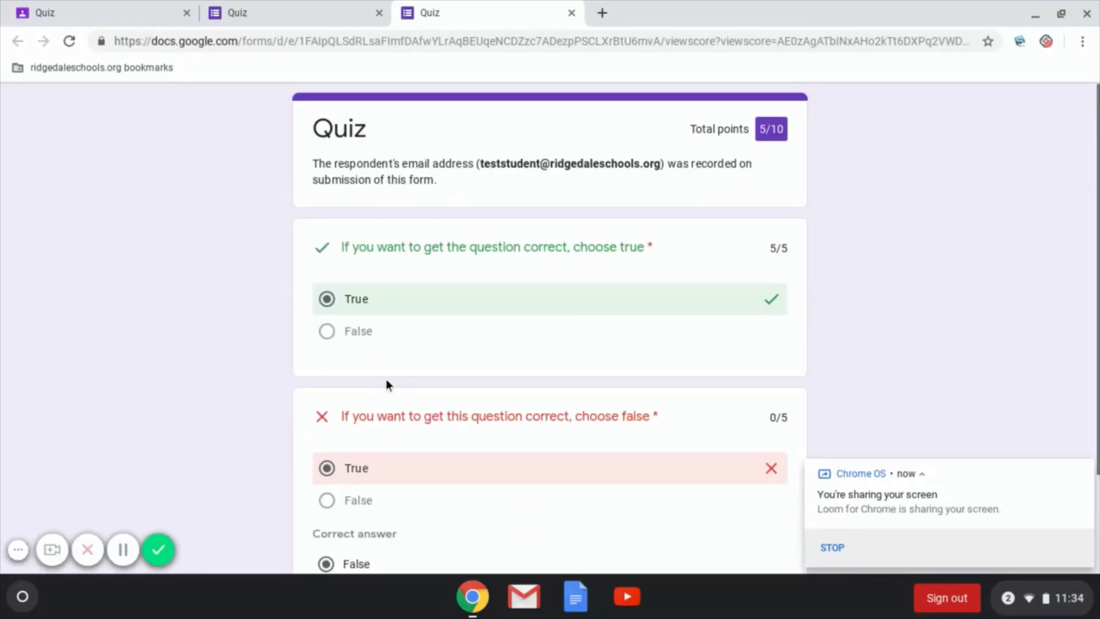
- Scroll the score page to review the 5/10 total and False as the missed answer
{"action": "scroll", "coordinate": [387, 380], "scroll_direction": "down", "scroll_amount": 3}
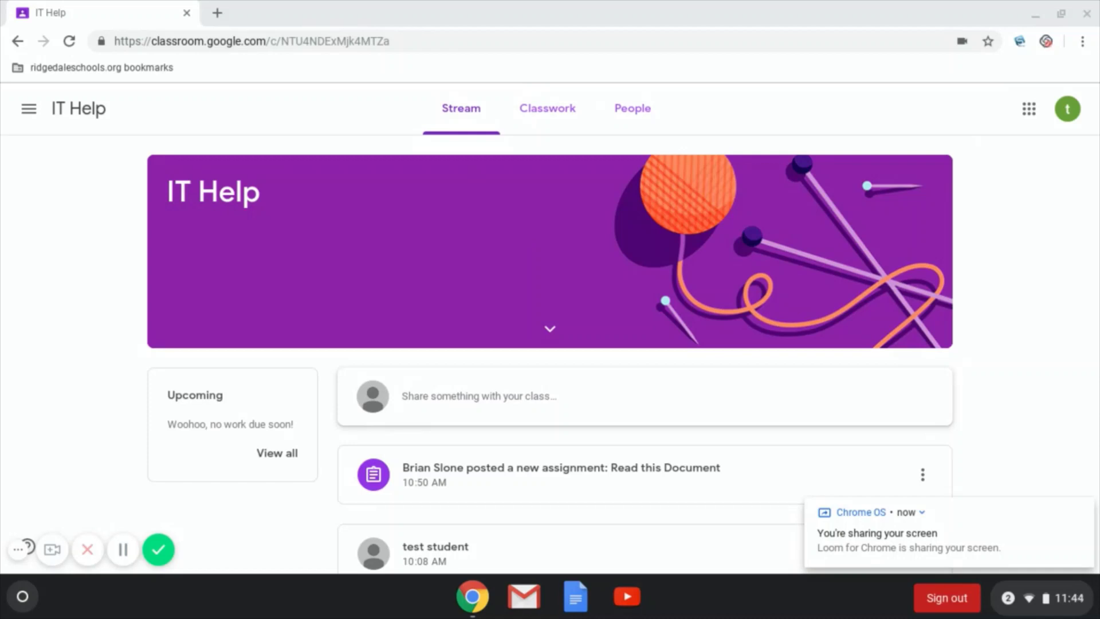
- Focus the Add class comment box on the Stream, then show the IT Help People page
{"action": "scroll", "coordinate": [645, 344], "scroll_direction": "down", "scroll_amount": 12}
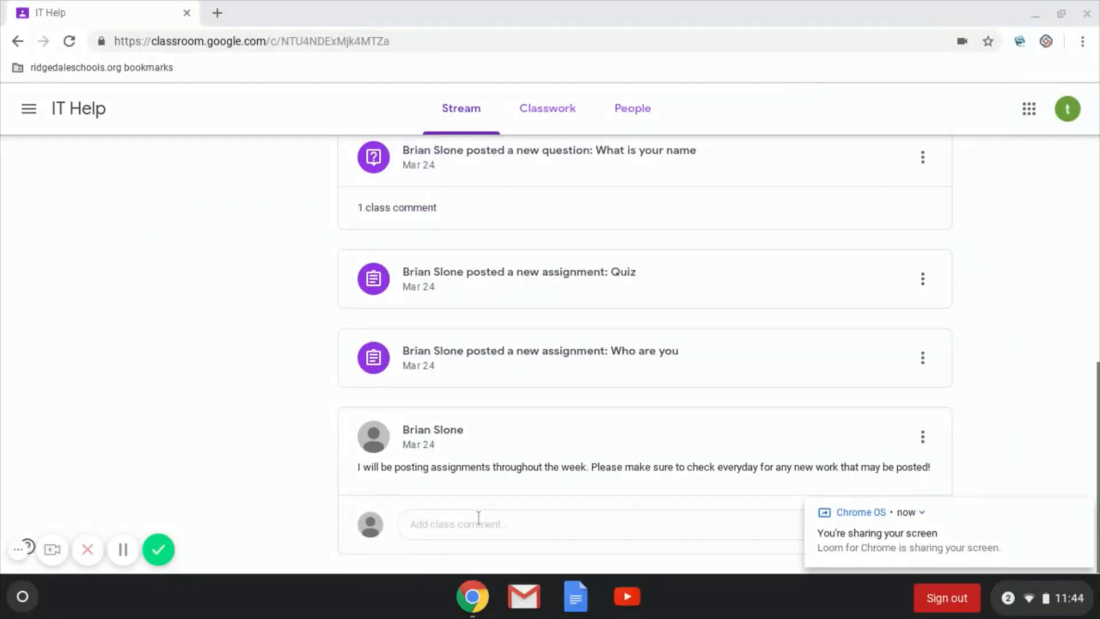
{"action": "left_click", "coordinate": [478, 518]}
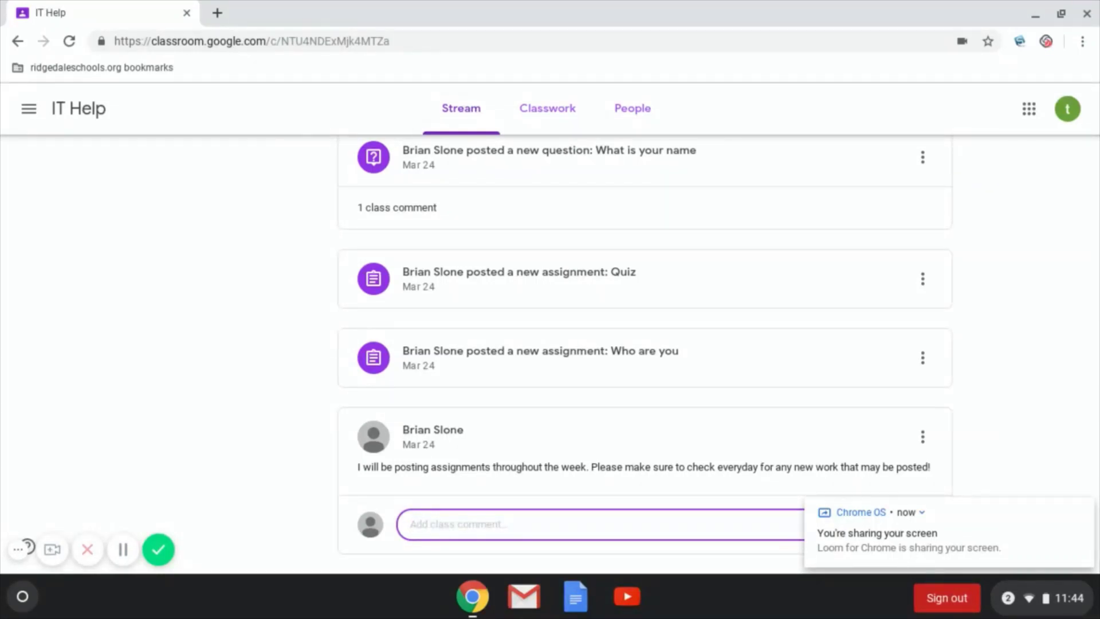
{"action": "scroll", "coordinate": [593, 170], "scroll_direction": "up", "scroll_amount": 10}
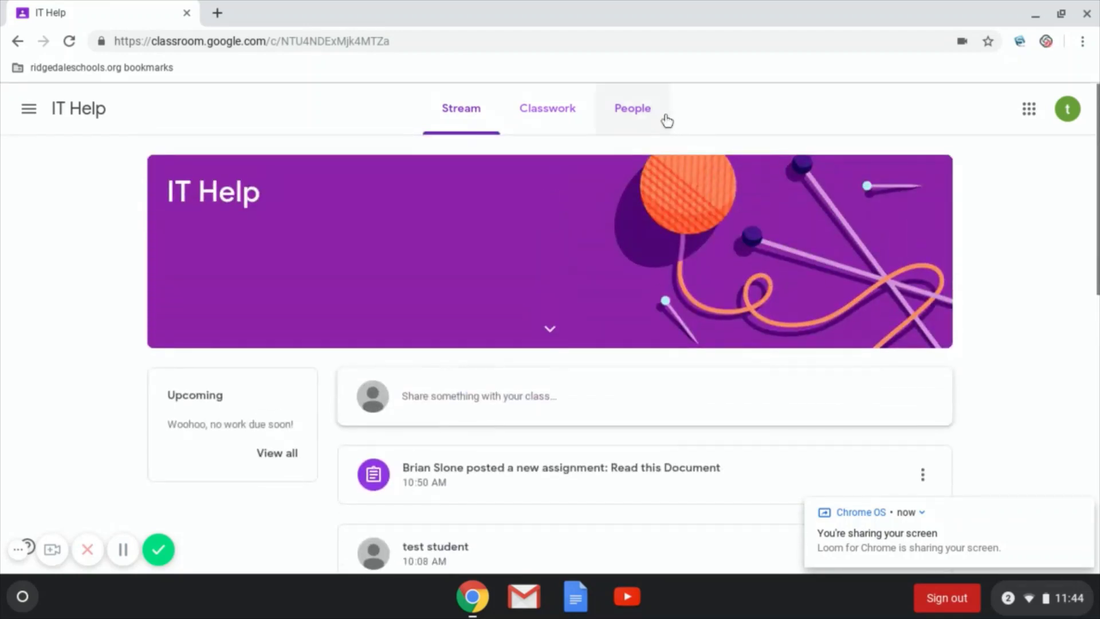
{"action": "left_click", "coordinate": [652, 120]}
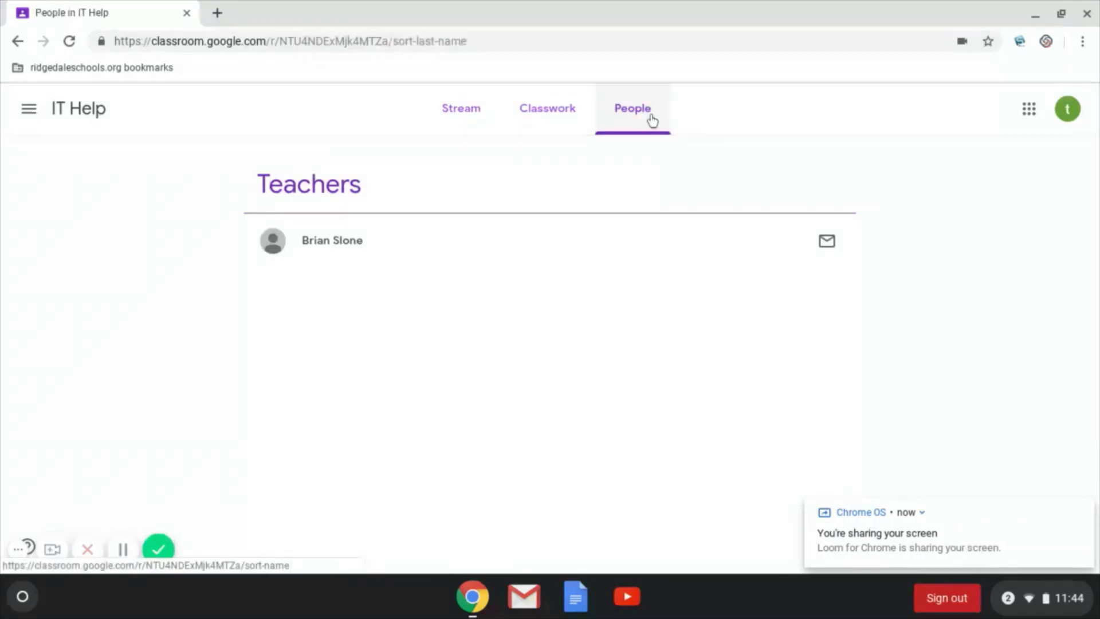